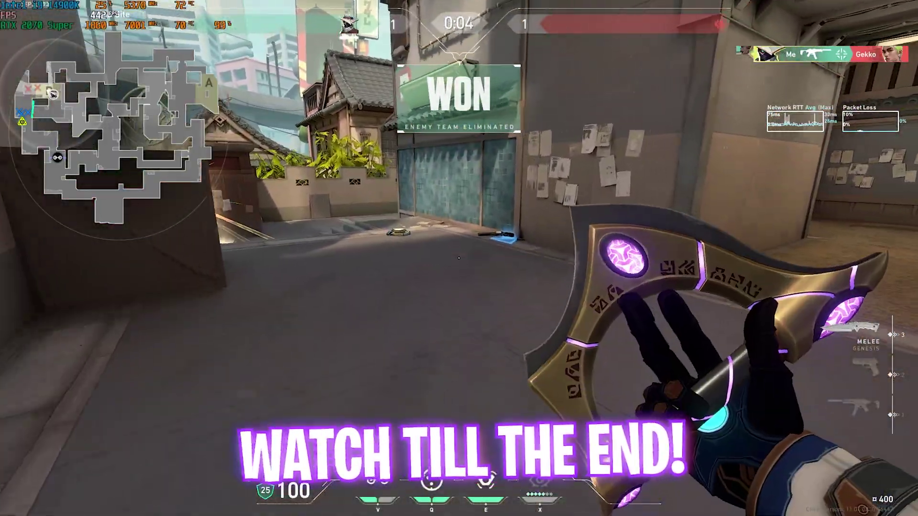
# Step: Switch to the melee knife in Valorant after winning the round
pyautogui.press('3')
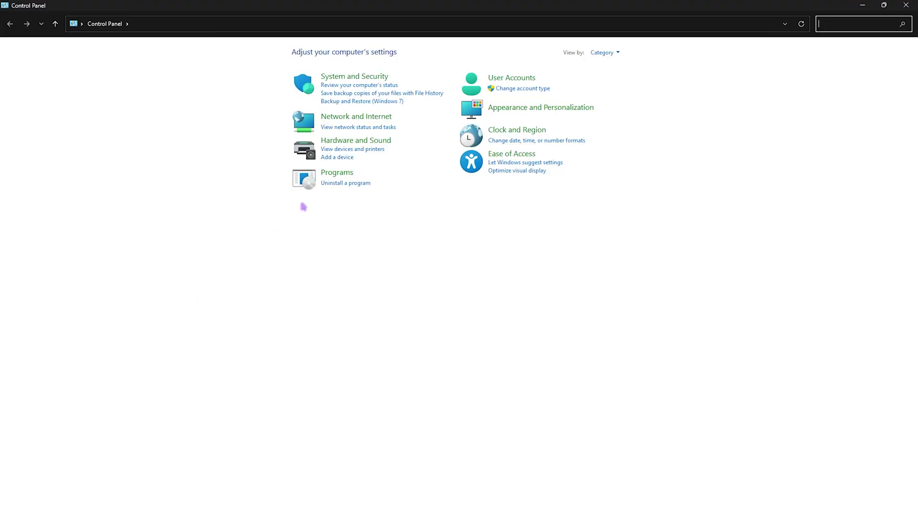
# Step: Uncheck 'Allow the computer to turn off this device' in the Ethernet adapter's Power Management settings
pyautogui.click(347, 117)
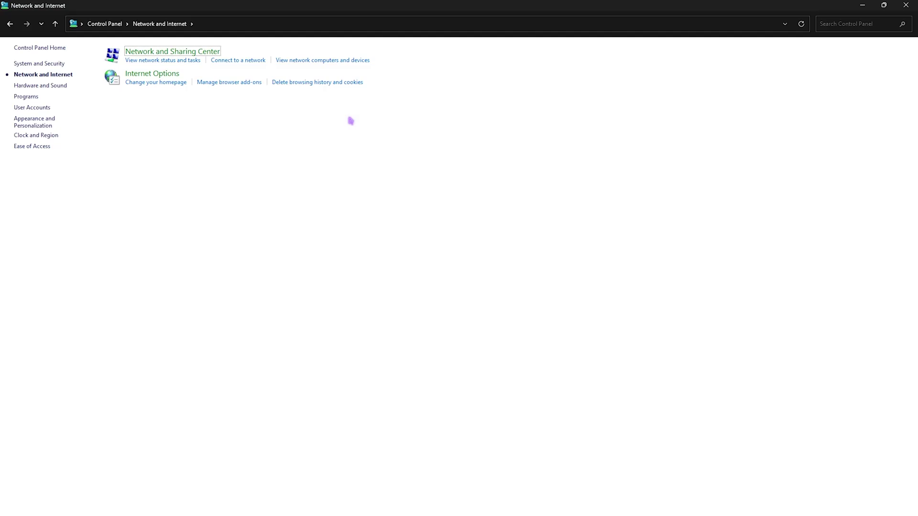
pyautogui.click(175, 56)
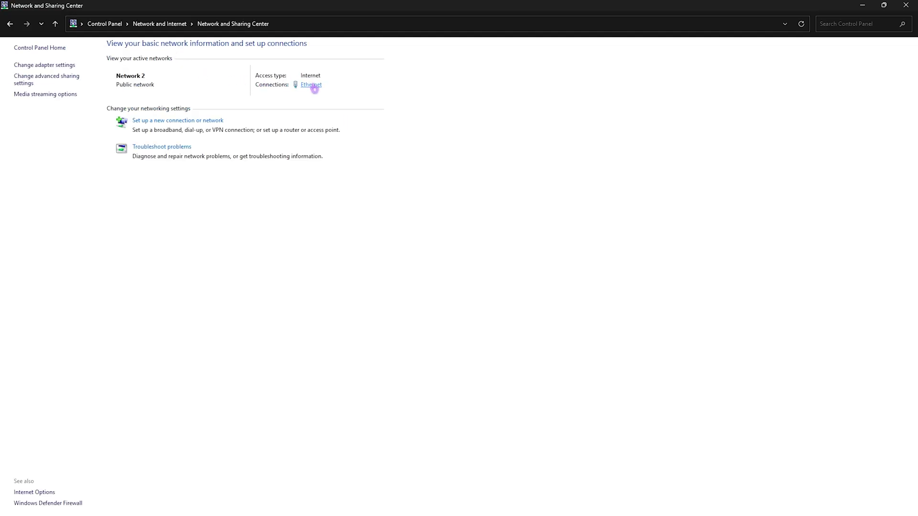
pyautogui.click(313, 86)
pyautogui.click(410, 348)
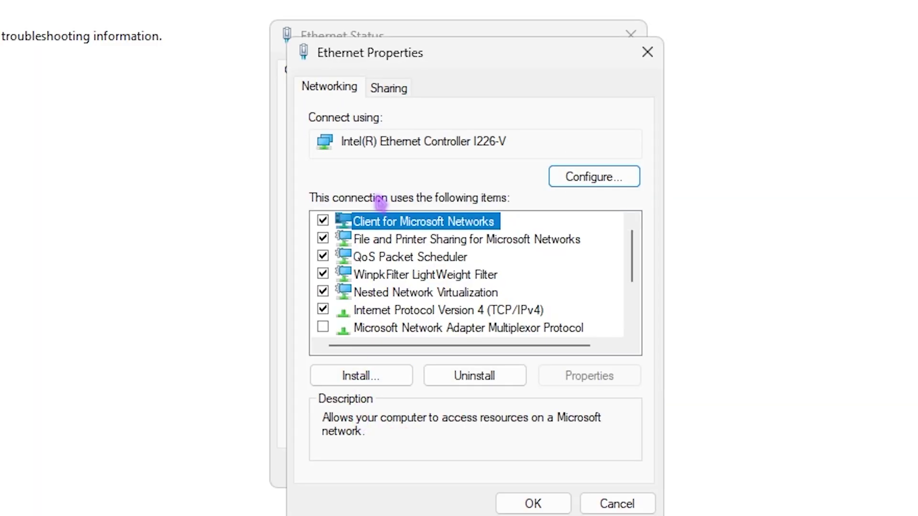
pyautogui.click(580, 183)
pyautogui.click(413, 59)
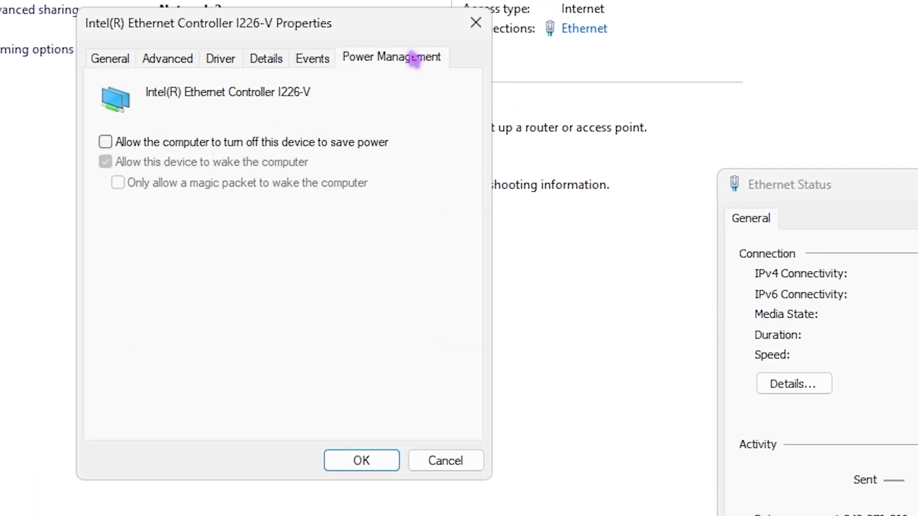
pyautogui.click(105, 143)
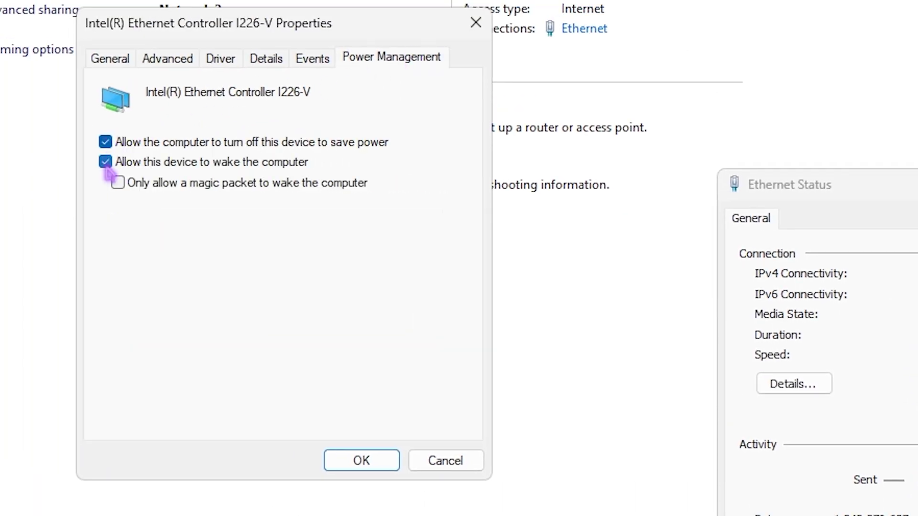
pyautogui.click(105, 162)
pyautogui.click(105, 142)
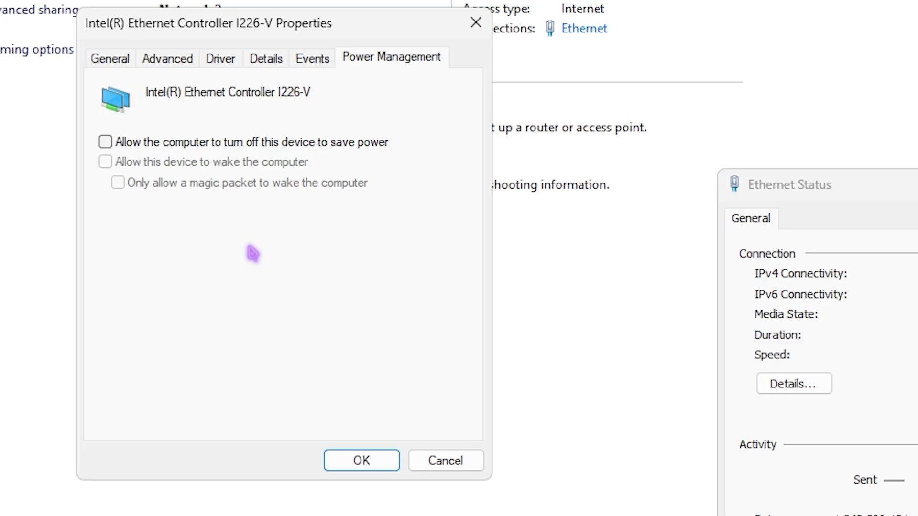
# Step: Confirm the adapter power change and open the Ethernet connection's TCP/IPv4 properties
pyautogui.click(362, 462)
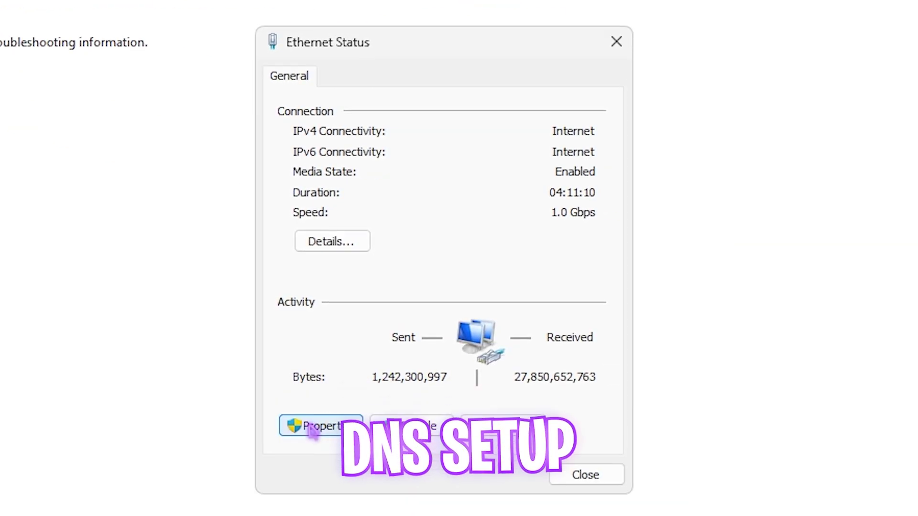
pyautogui.click(307, 426)
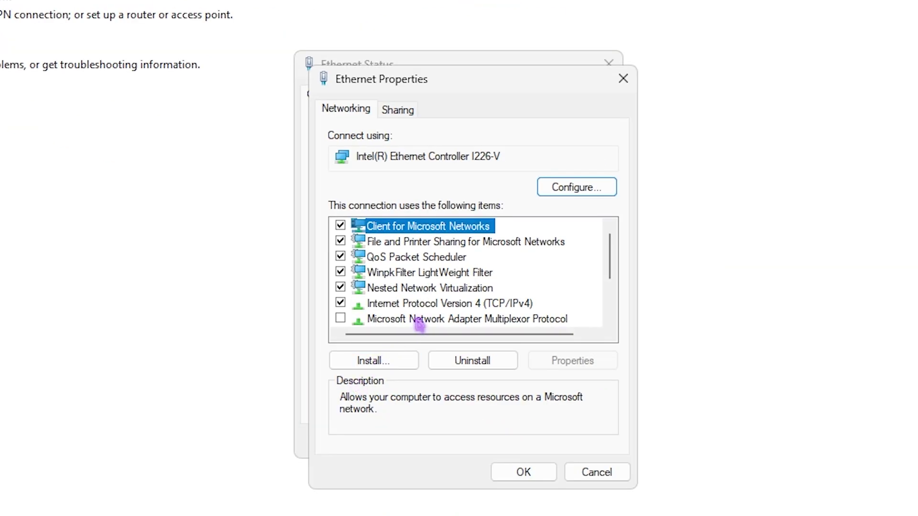
pyautogui.click(429, 306)
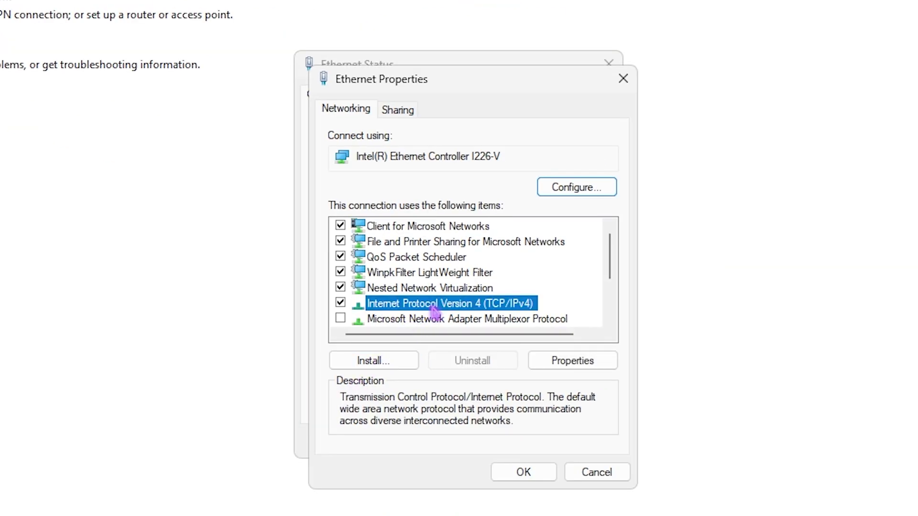
pyautogui.doubleClick(465, 307)
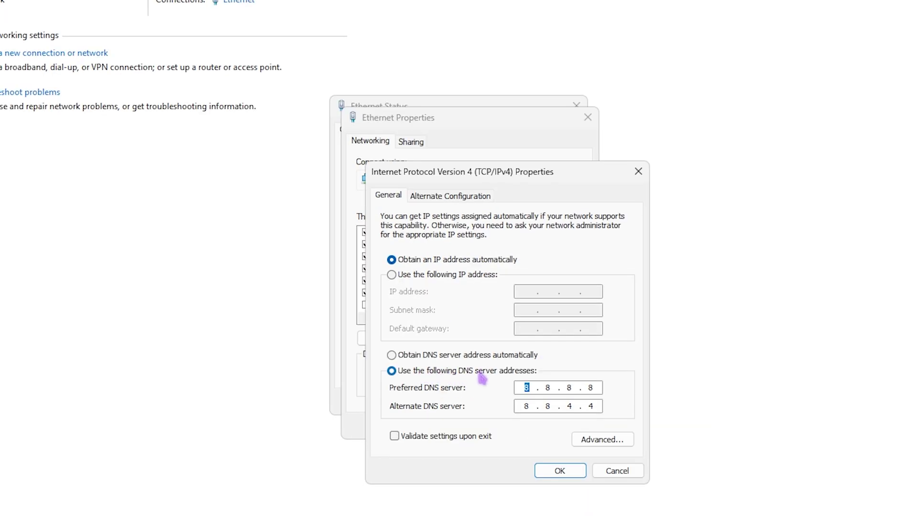
# Step: In Command Prompt, ping 8.8.8.8 and note its 28ms average latency
pyautogui.press('super')
pyautogui.write('cmd')
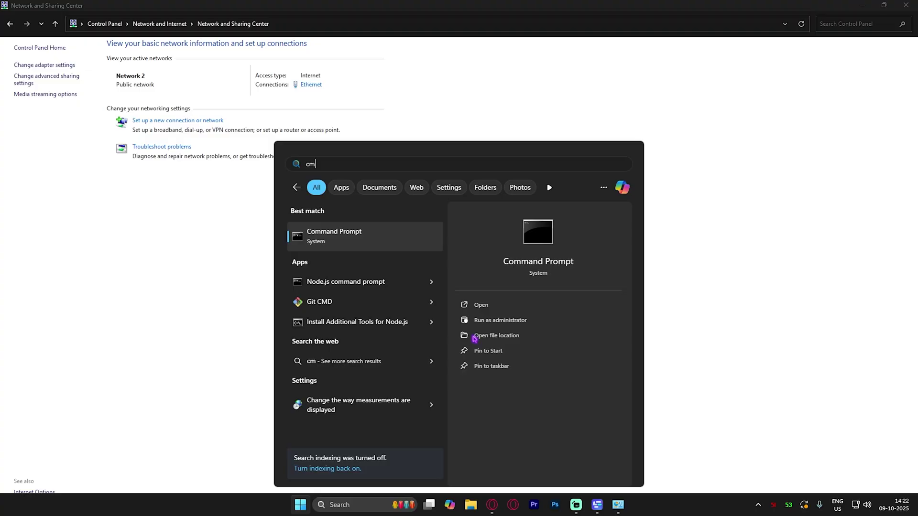
pyautogui.press('Return')
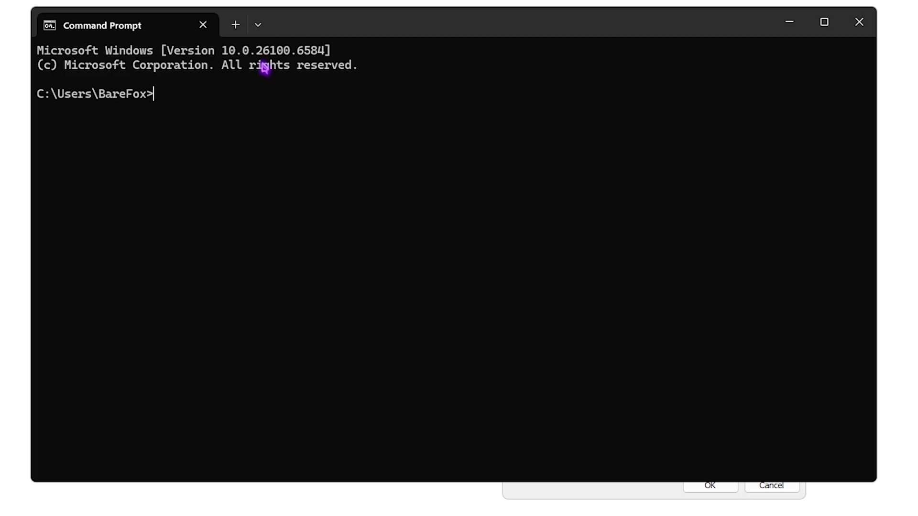
pyautogui.write('ping ')
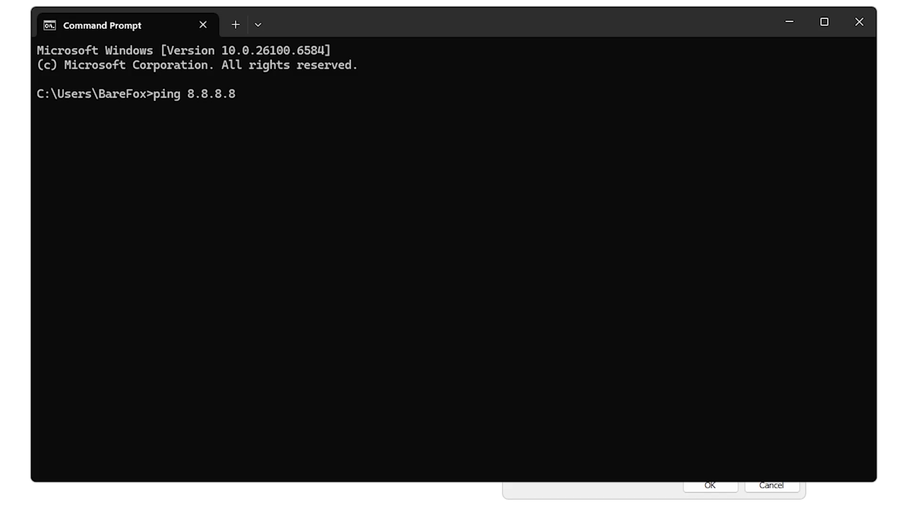
pyautogui.write('8.8.8.8')
pyautogui.press('Return')
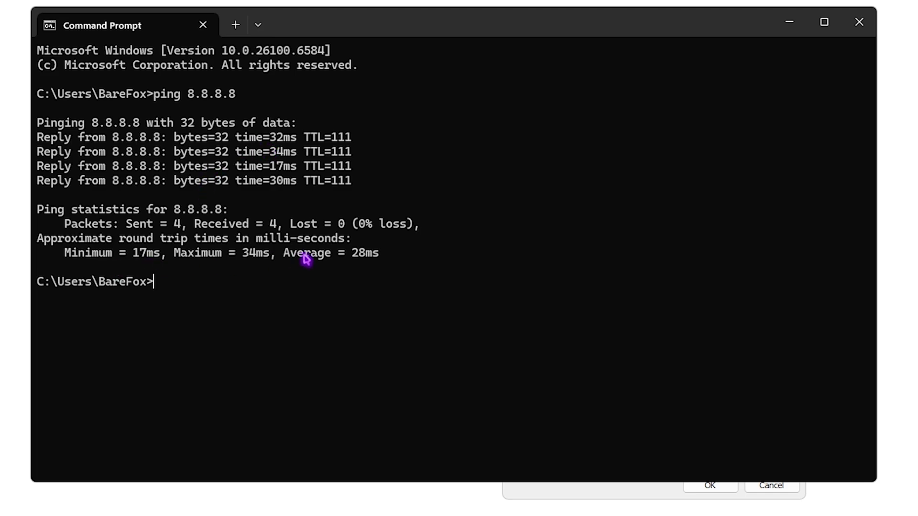
pyautogui.moveTo(343, 254); pyautogui.dragTo(379, 260)
pyautogui.click(380, 257)
pyautogui.click(379, 260)
# Step: Ping 1.1.1.1 and note its 23ms average latency
pyautogui.write('ping 1.1.1.1')
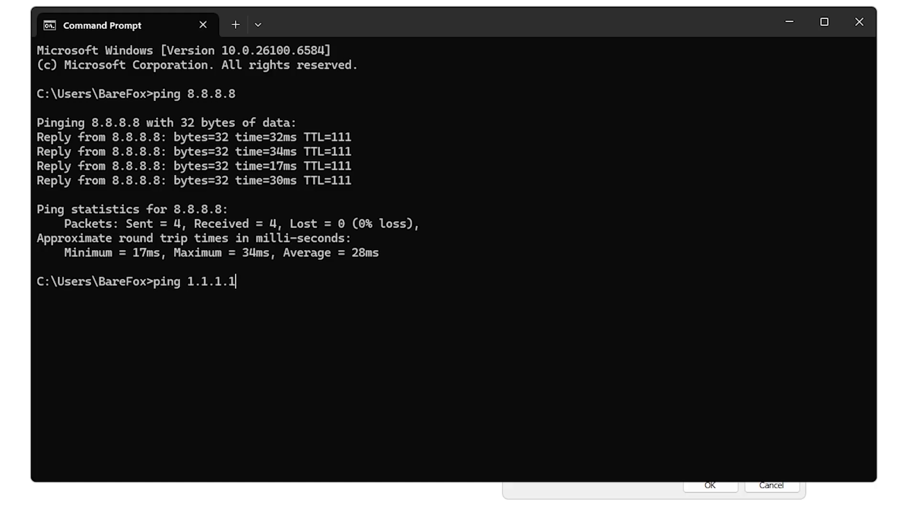
pyautogui.press('Return')
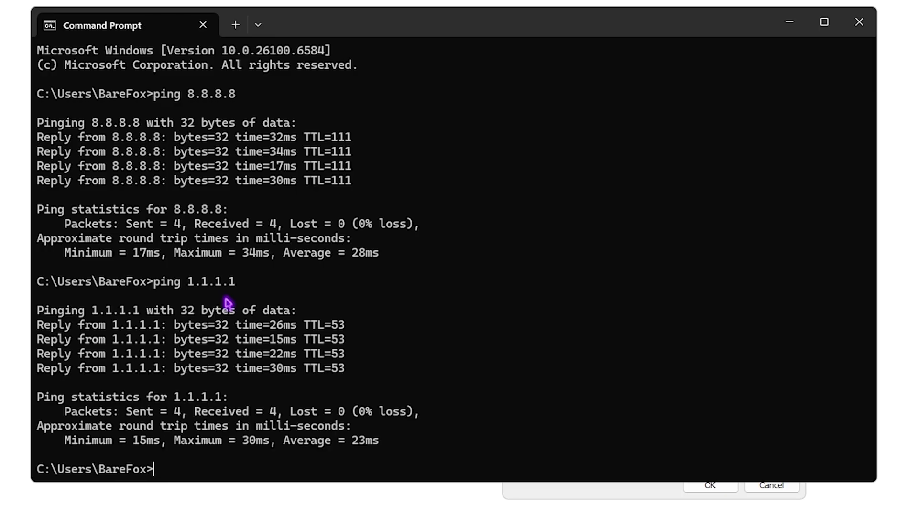
pyautogui.moveTo(352, 440); pyautogui.dragTo(372, 444)
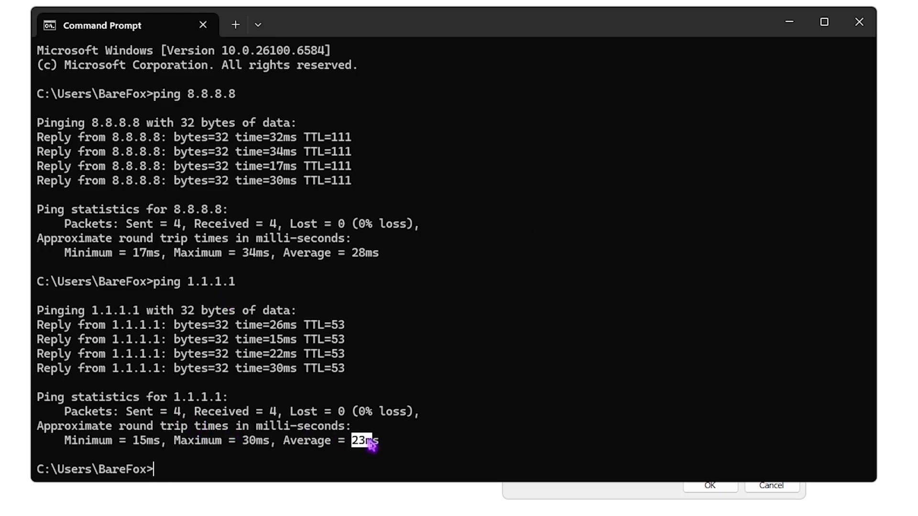
pyautogui.hotkey('ctrl', 'c')
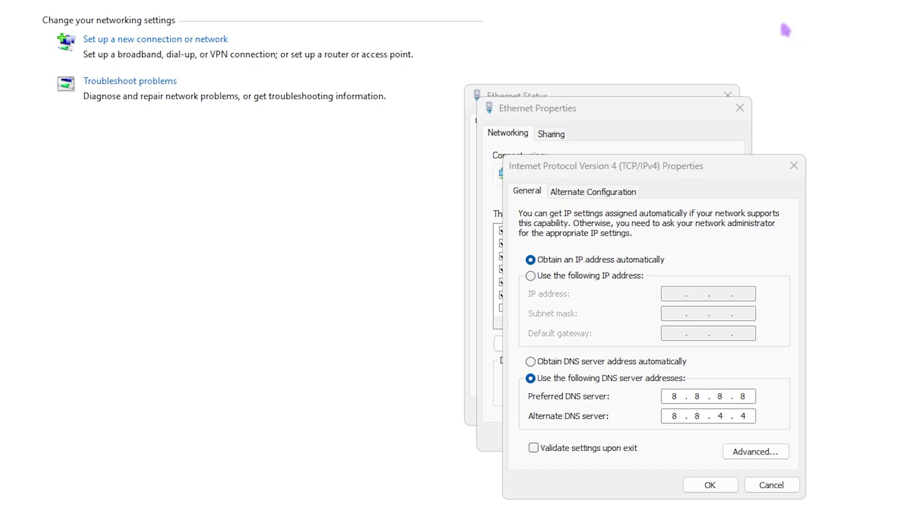
# Step: Set the preferred DNS server to 1.1.1.1, edit the alternate DNS, and save the IPv4 settings
pyautogui.doubleClick(667, 392)
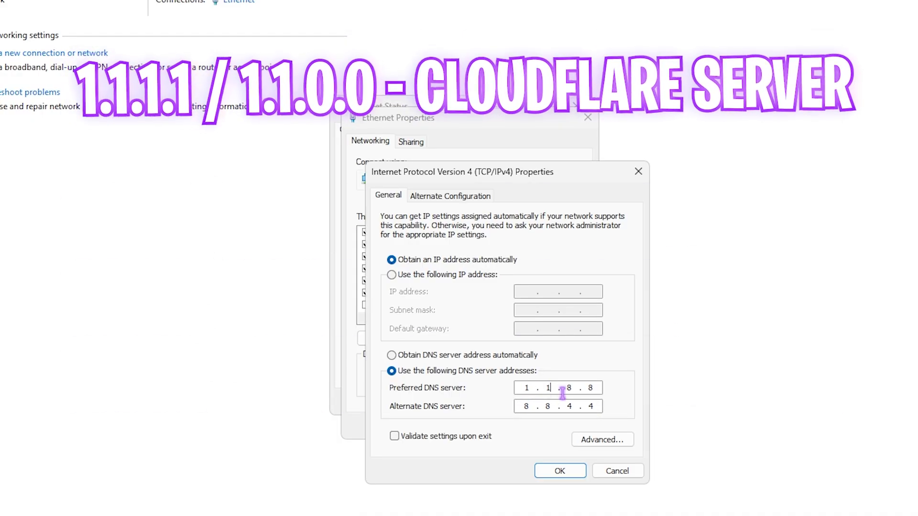
pyautogui.doubleClick(548, 387)
pyautogui.write('1.1.1')
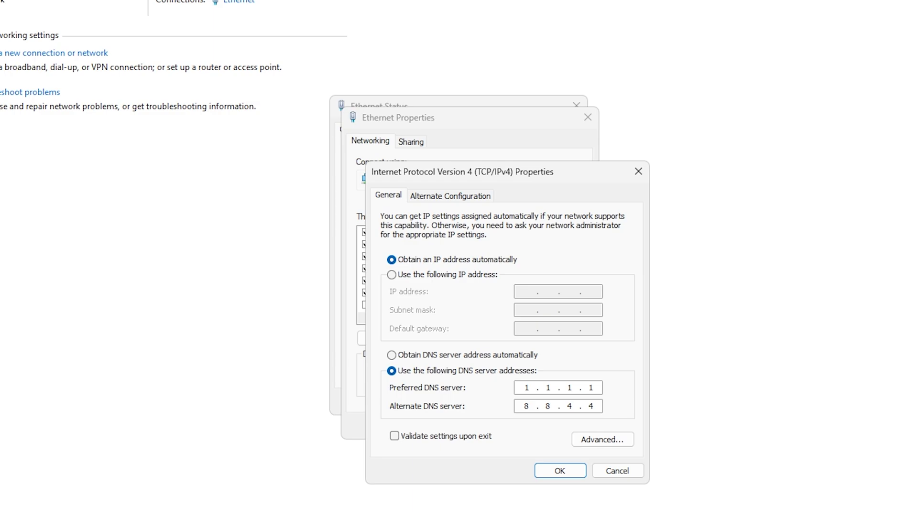
pyautogui.doubleClick(526, 405)
pyautogui.write('1.1.0.0')
pyautogui.click(560, 470)
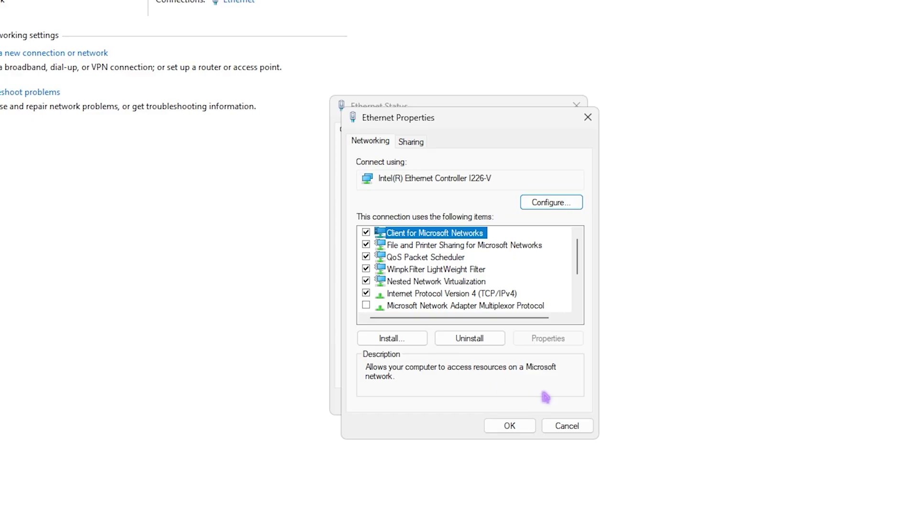
# Step: Set the Ethernet adapter's Interrupt Moderation Rate to Low in its Advanced settings
pyautogui.click(522, 426)
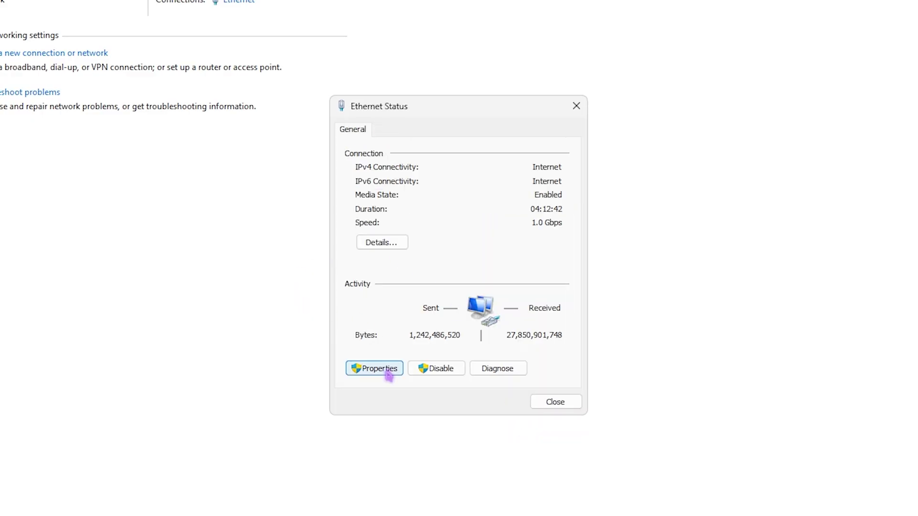
pyautogui.click(388, 368)
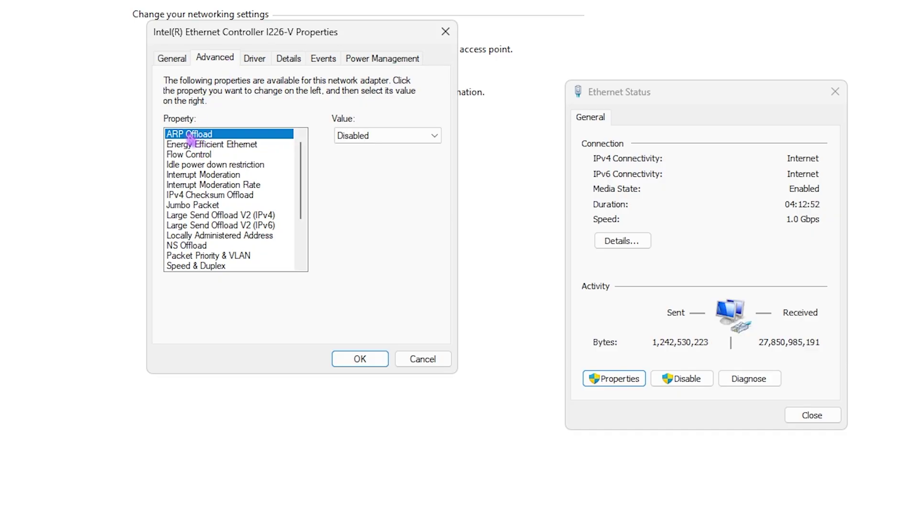
pyautogui.click(254, 145)
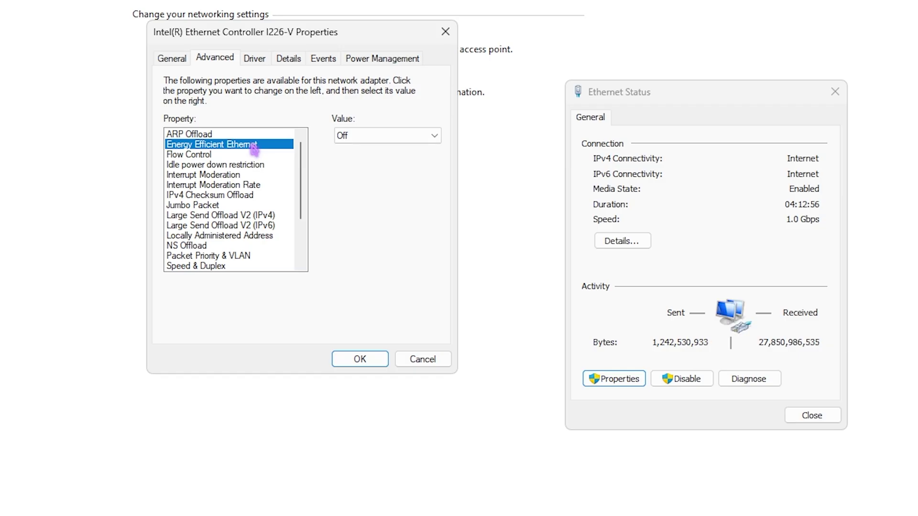
pyautogui.click(243, 156)
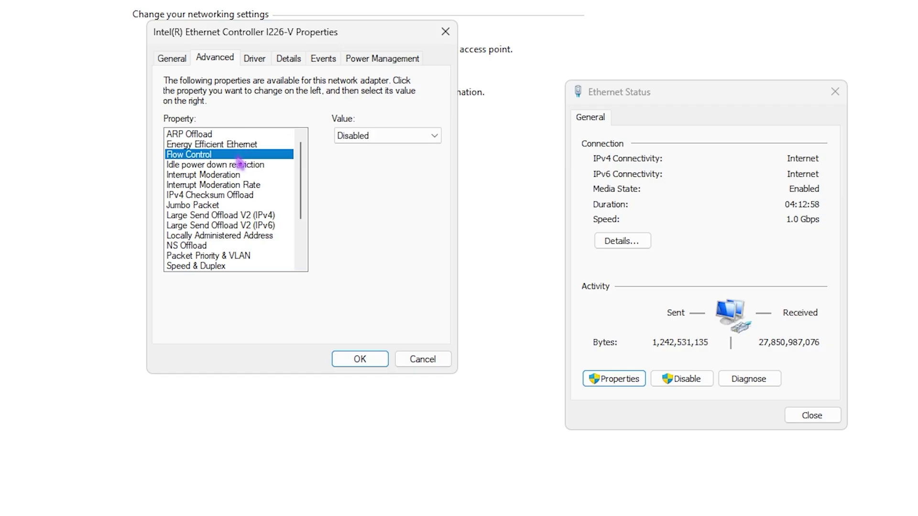
pyautogui.click(240, 164)
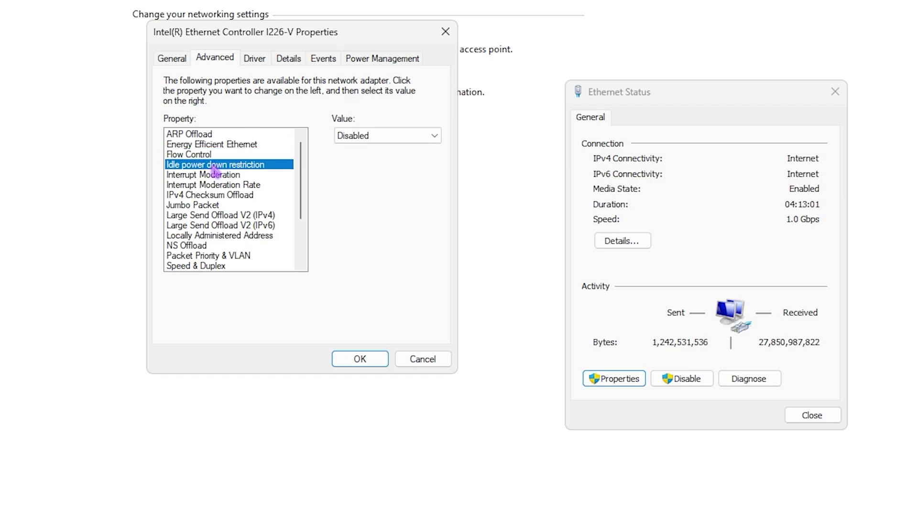
pyautogui.click(225, 175)
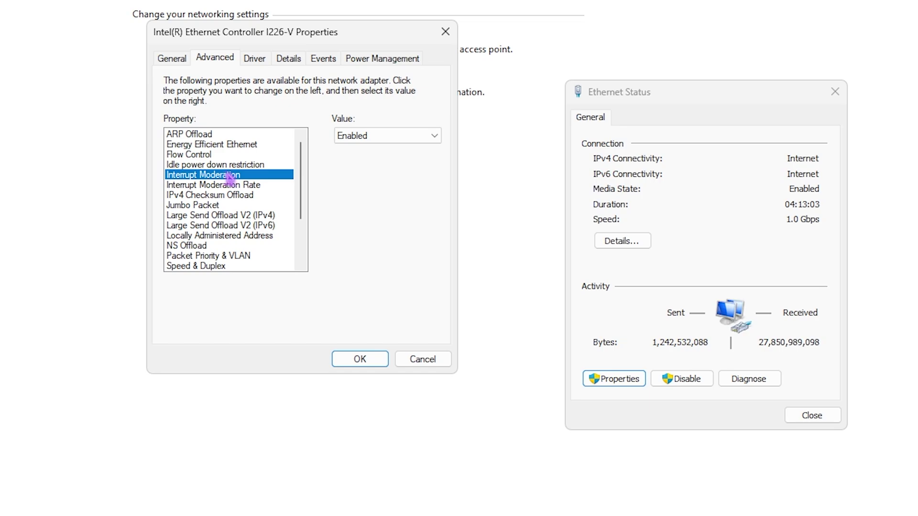
pyautogui.click(229, 185)
pyautogui.click(382, 139)
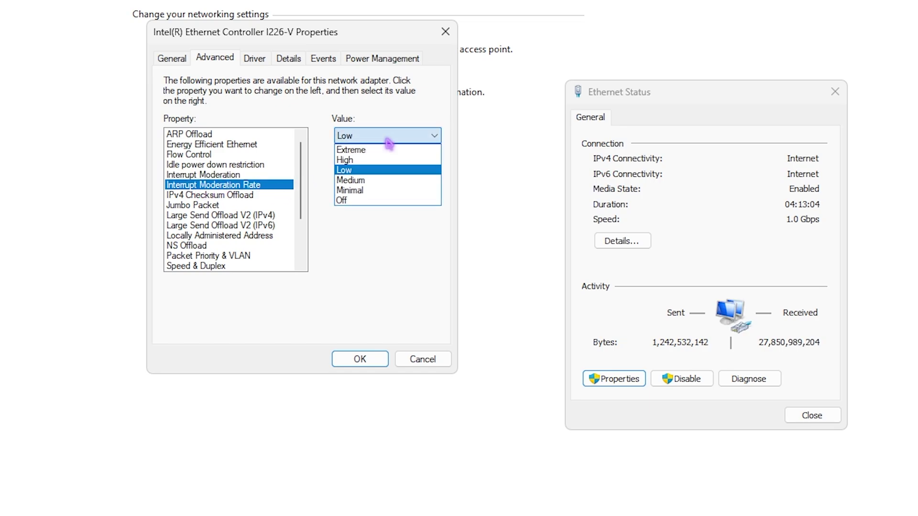
pyautogui.click(343, 170)
# Step: Review the offload and Jumbo Packet values, then set Packet Priority & VLAN to Enabled
pyautogui.click(182, 195)
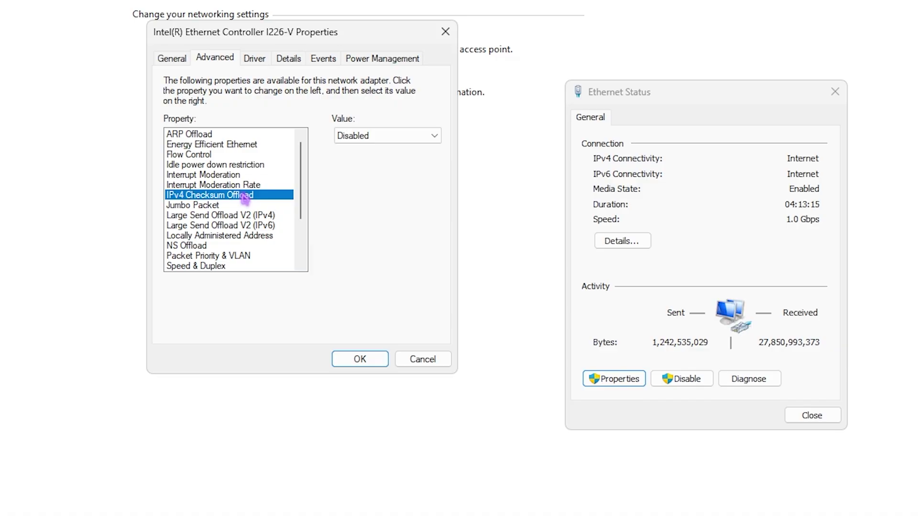
pyautogui.click(220, 206)
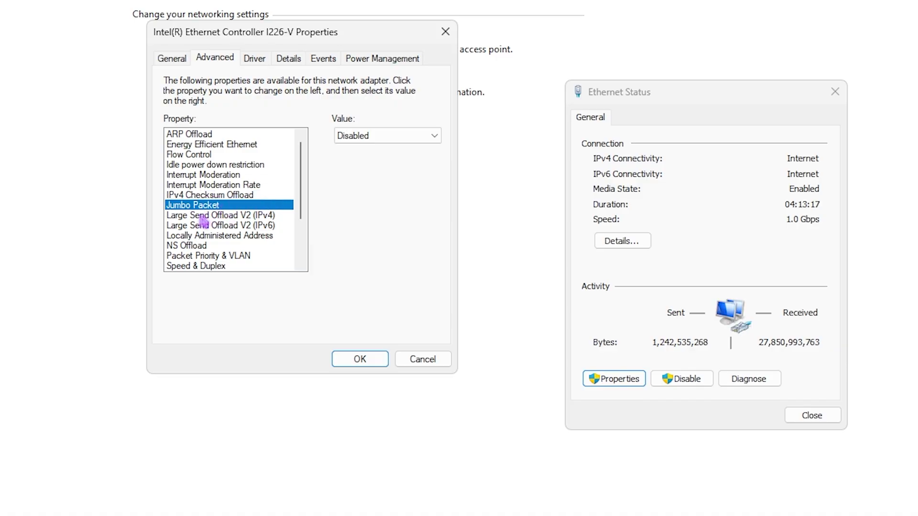
pyautogui.click(233, 216)
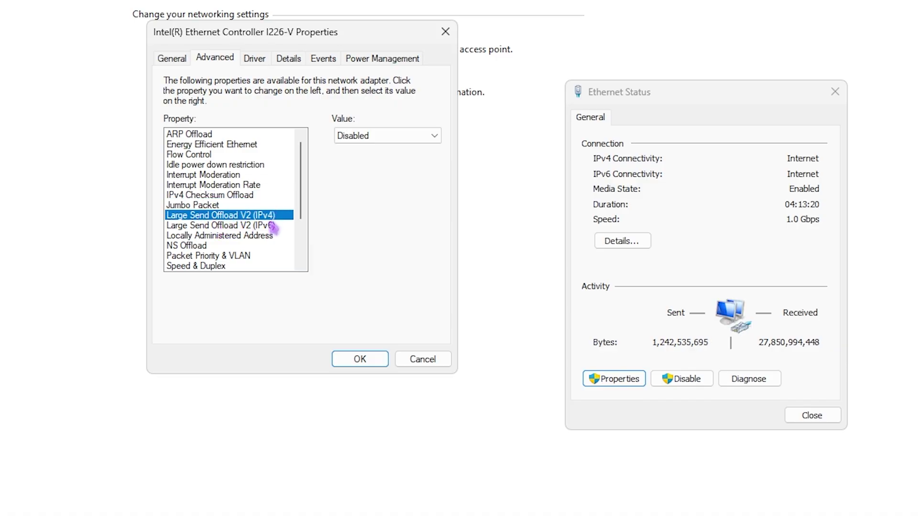
pyautogui.click(251, 236)
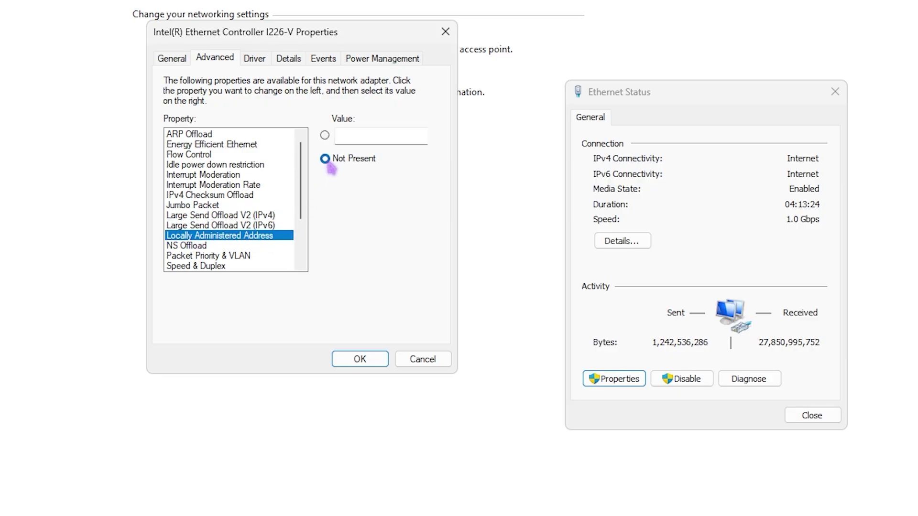
pyautogui.click(216, 247)
pyautogui.scroll(-1, 231, 224)
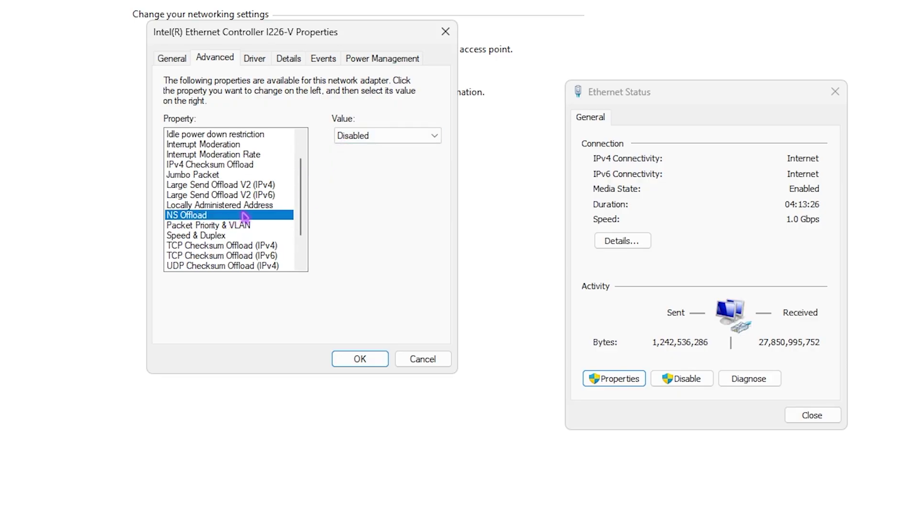
pyautogui.click(237, 225)
pyautogui.click(352, 137)
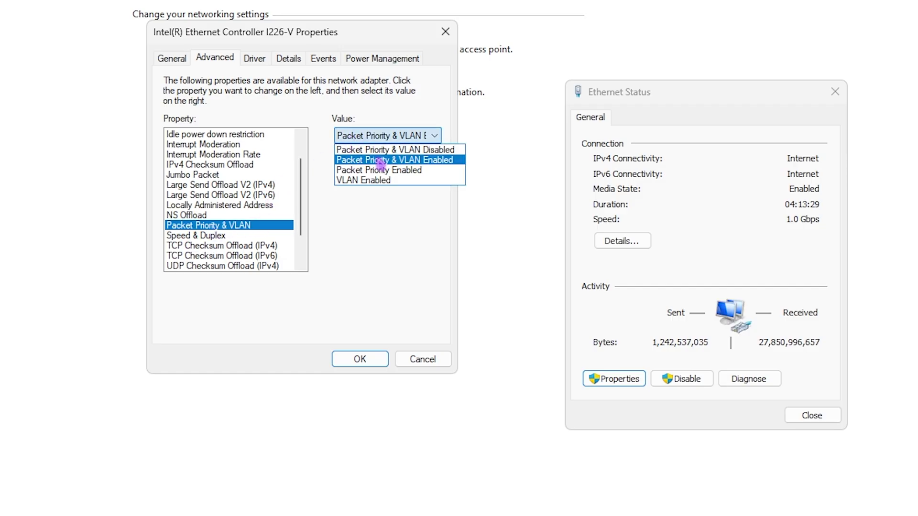
pyautogui.click(363, 161)
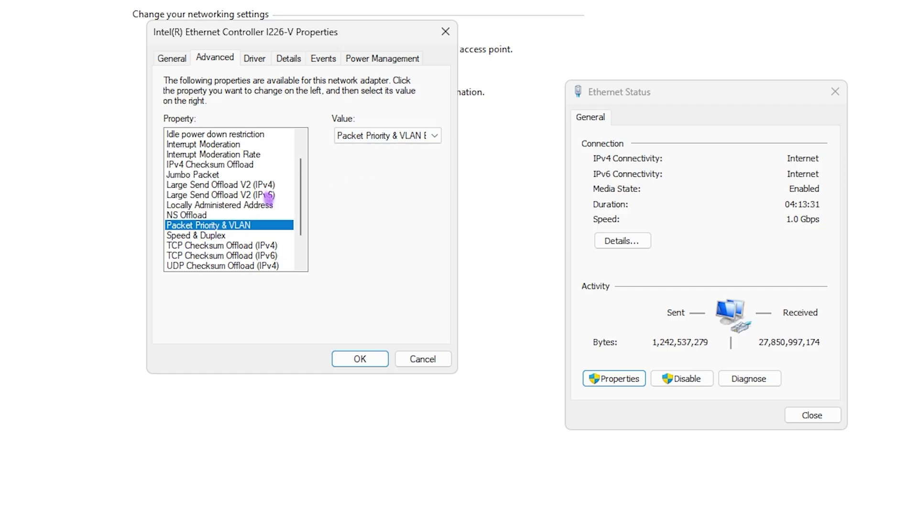
# Step: Keep Speed & Duplex on Auto Negotiation, save the adapter settings, and close Network and Sharing Center
pyautogui.scroll(-1, 270, 199)
pyautogui.click(224, 204)
pyautogui.click(381, 135)
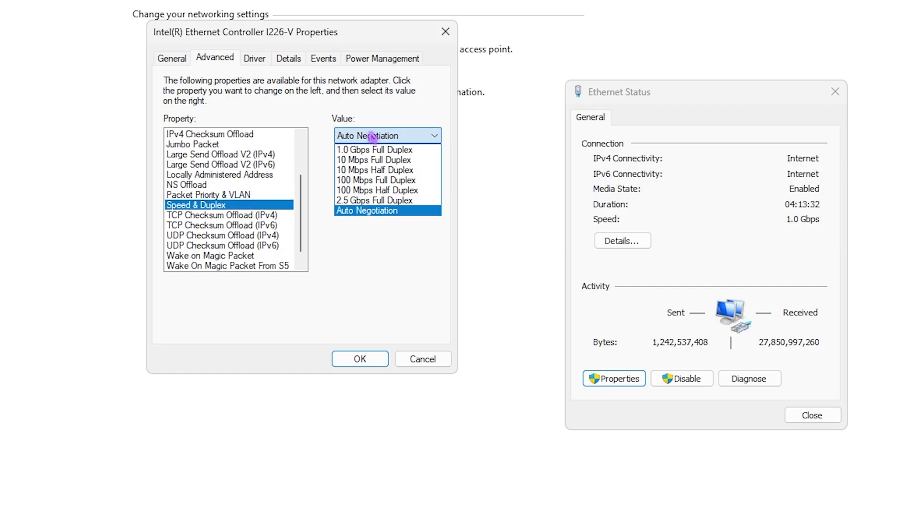
pyautogui.click(370, 210)
pyautogui.click(375, 138)
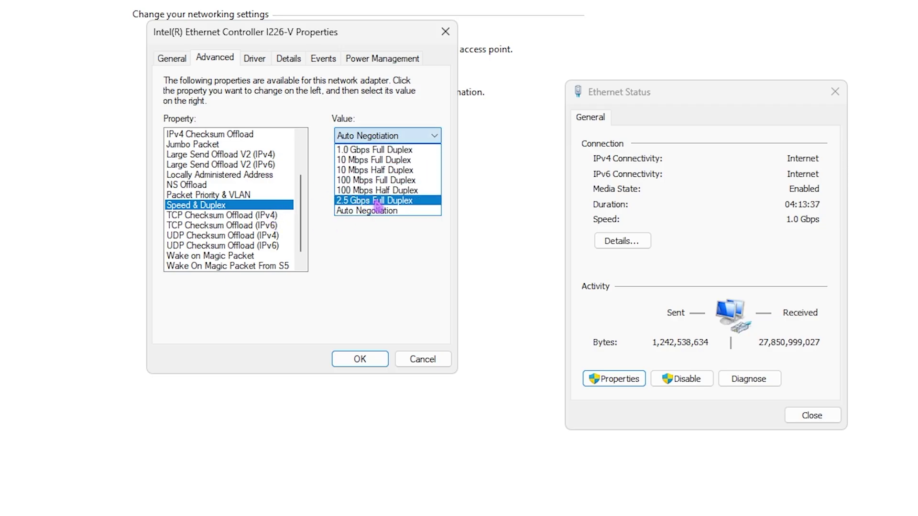
pyautogui.click(398, 211)
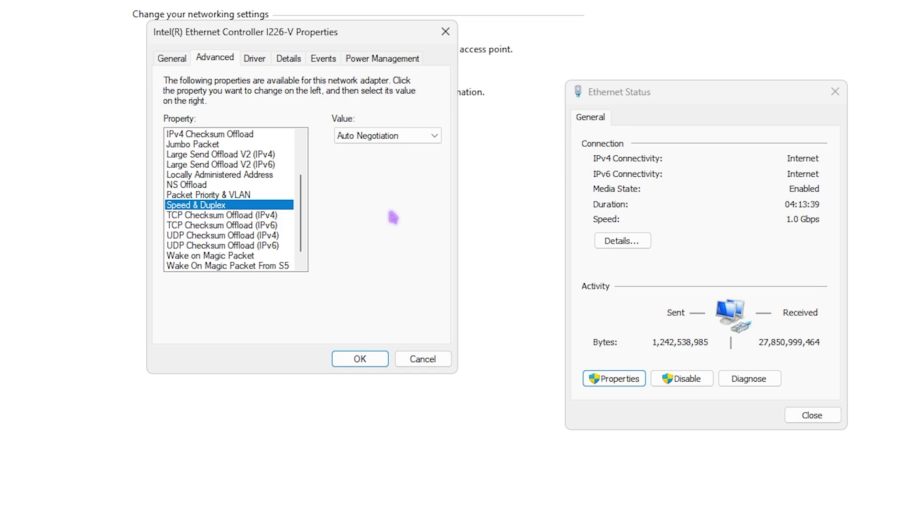
pyautogui.click(202, 216)
pyautogui.click(208, 225)
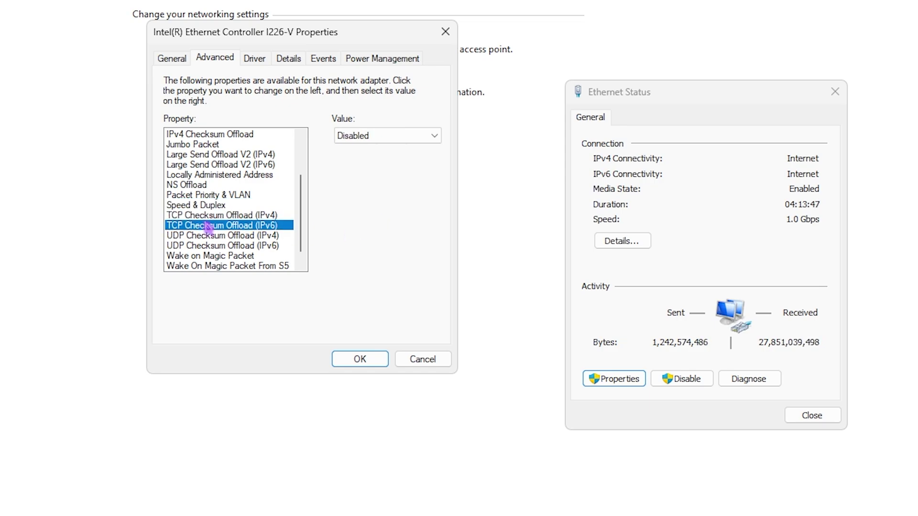
pyautogui.press('Down')
pyautogui.press('Down')
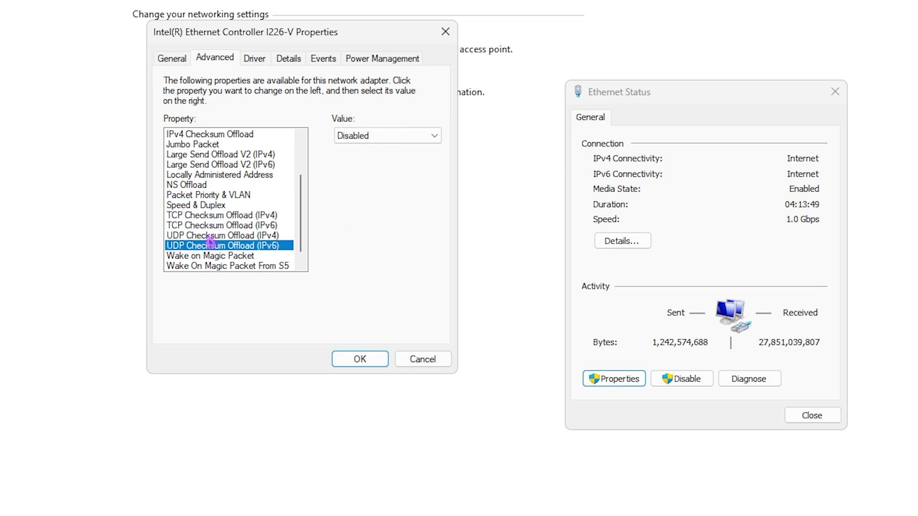
pyautogui.click(213, 256)
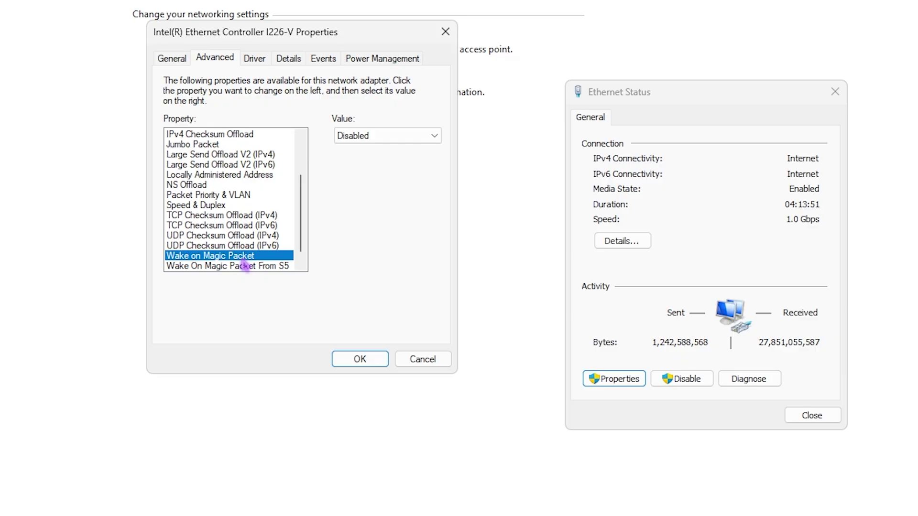
pyautogui.click(216, 266)
pyautogui.scroll(-1, 222, 263)
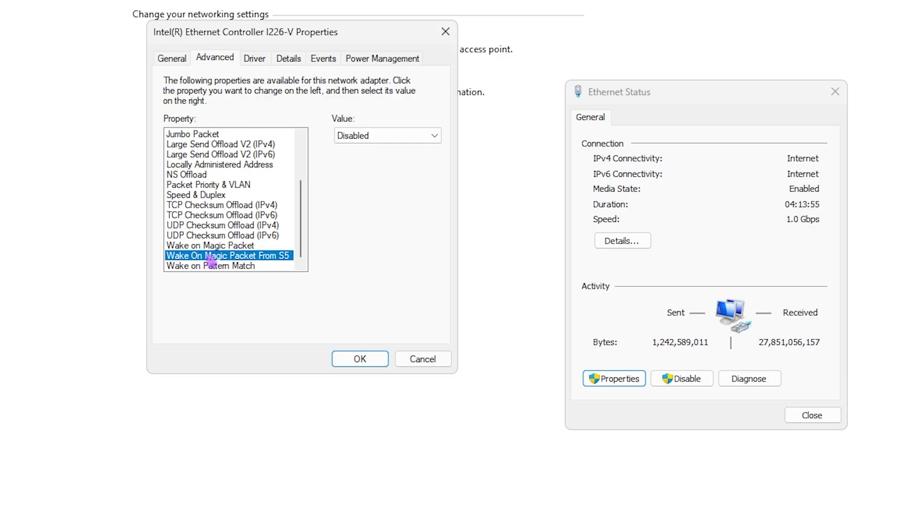
pyautogui.click(241, 269)
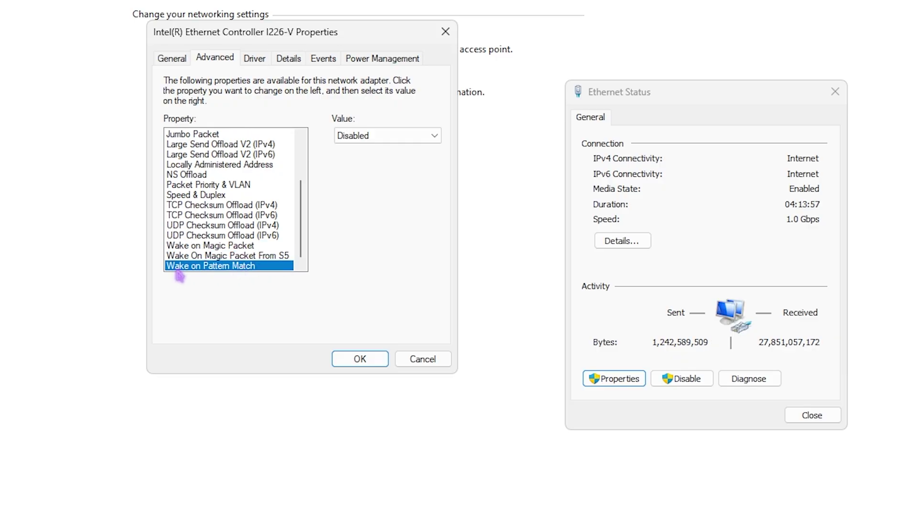
pyautogui.click(368, 364)
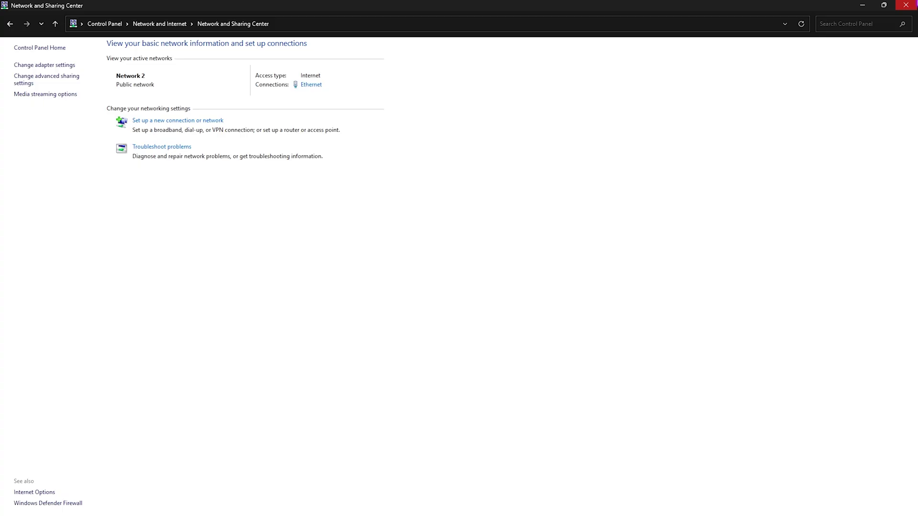
pyautogui.click(906, 5)
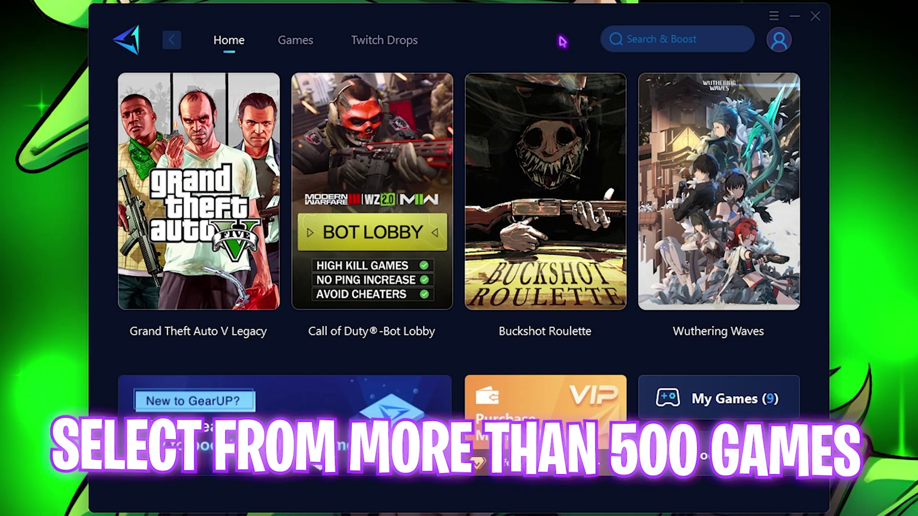
# Step: Search 'Valo', add Valorant, and boost it through the AP SERVERS Mumbai node
pyautogui.click(668, 33)
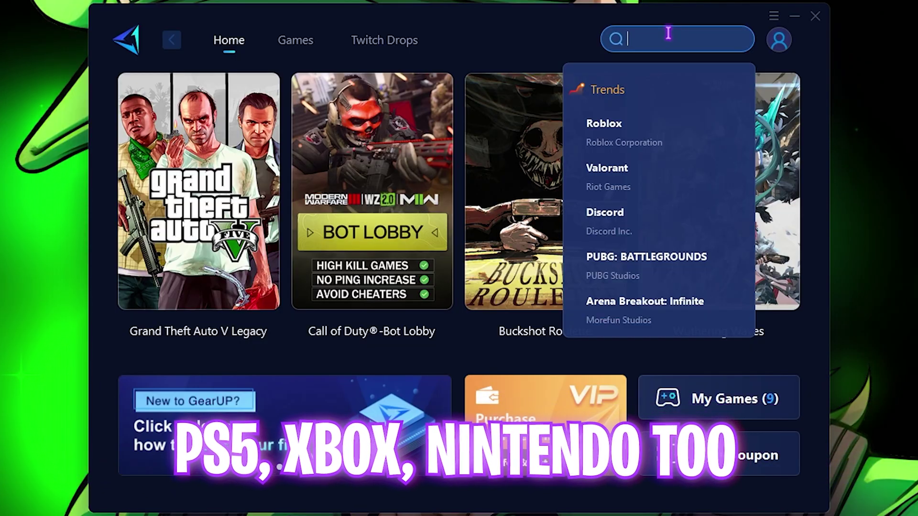
pyautogui.write('Valo')
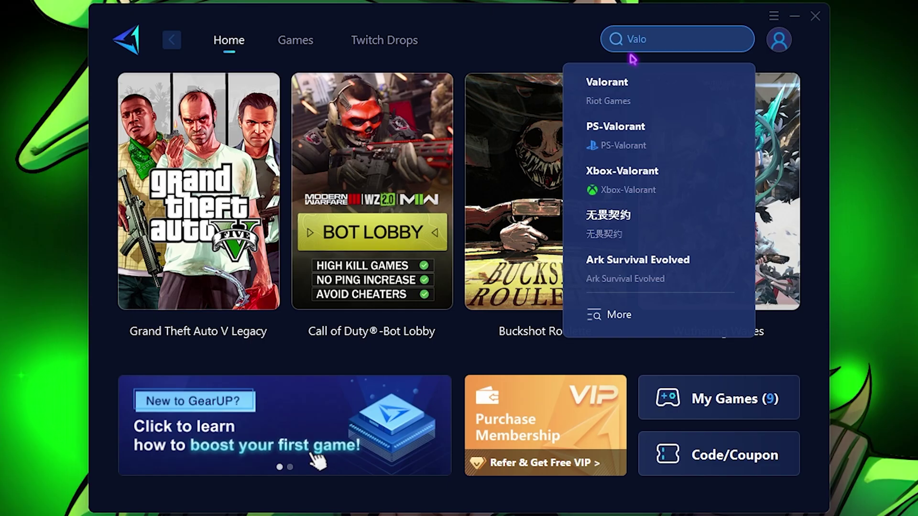
pyautogui.click(617, 88)
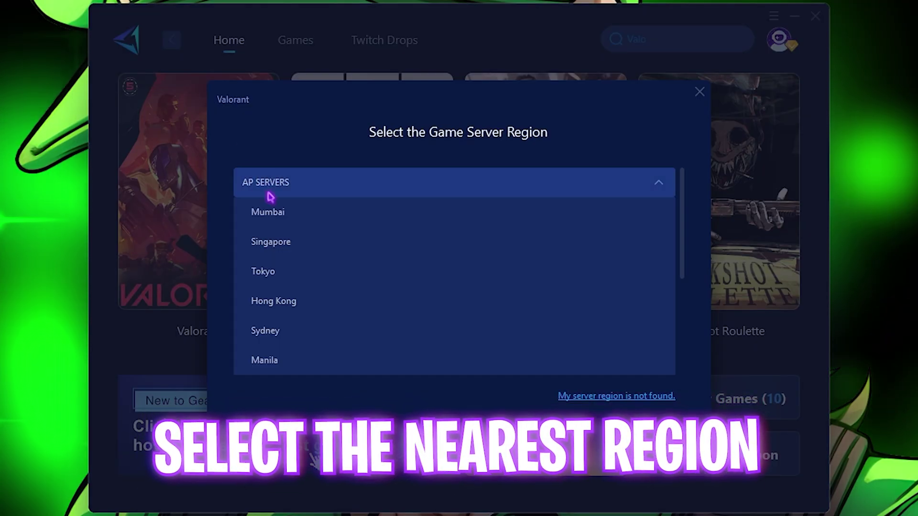
pyautogui.click(352, 212)
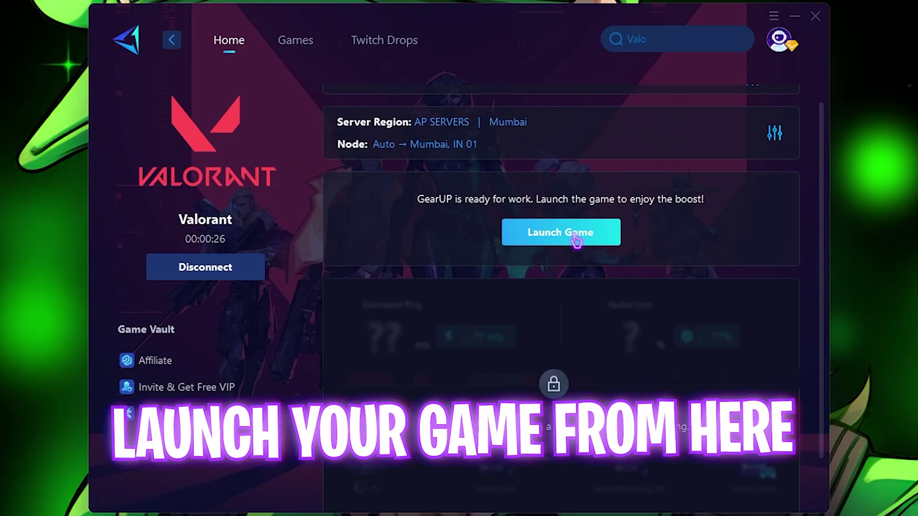
pyautogui.scroll(-1, 518, 234)
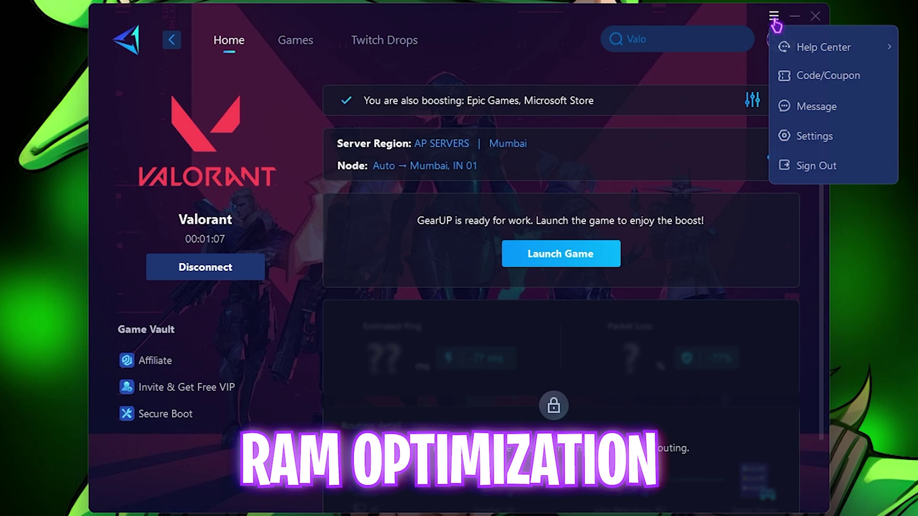
# Step: Tick 'Optimize RAM after boosting' in GearUP Booster's Optimization Settings
pyautogui.click(807, 136)
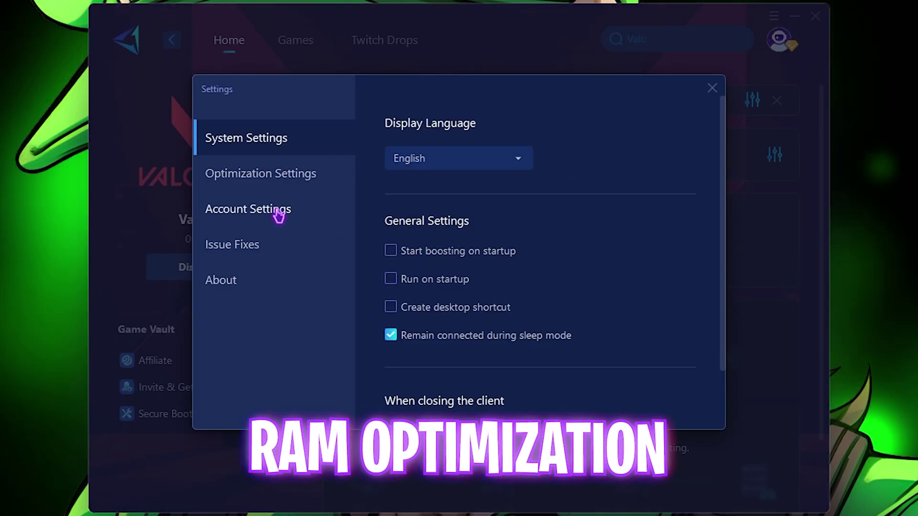
pyautogui.click(277, 176)
pyautogui.click(390, 156)
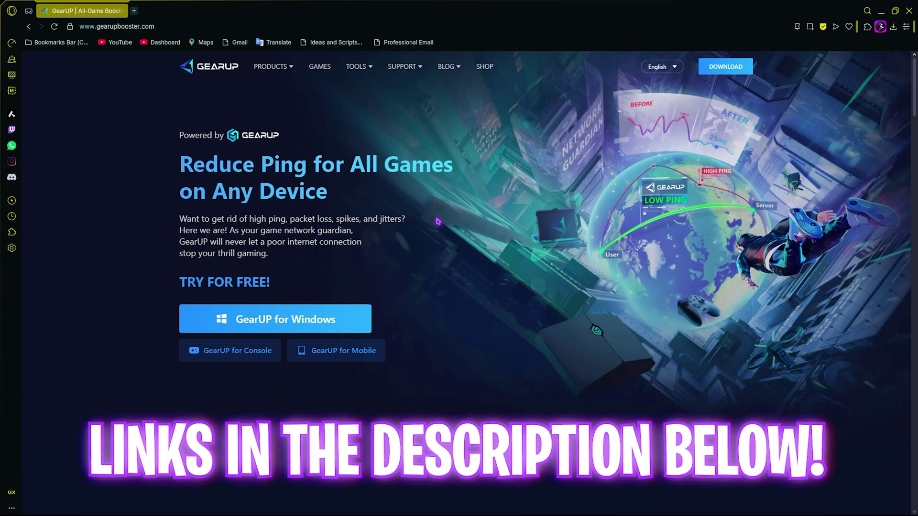
pyautogui.scroll(-5, 379, 222)
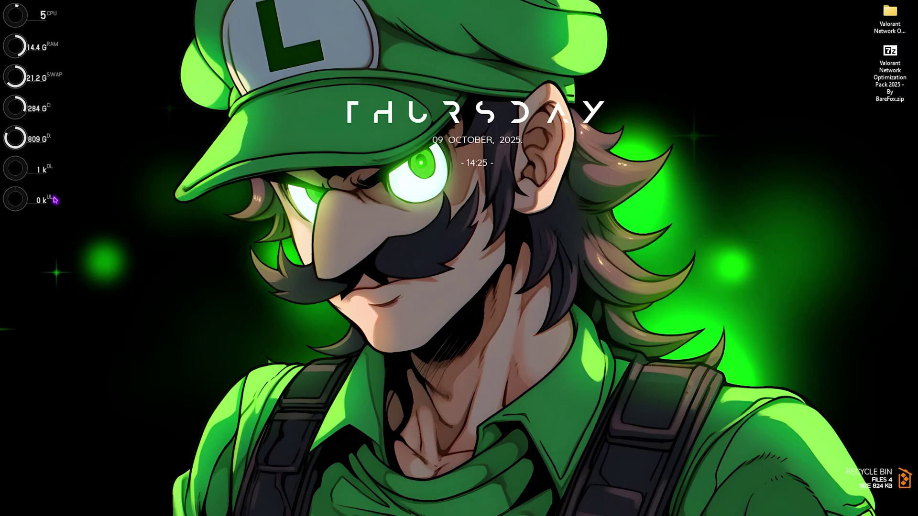
# Step: In Device Manager, stop Windows from turning off the Intel I226-V Ethernet adapter to save power
pyautogui.press('super')
pyautogui.write('device manager')
pyautogui.press('Return')
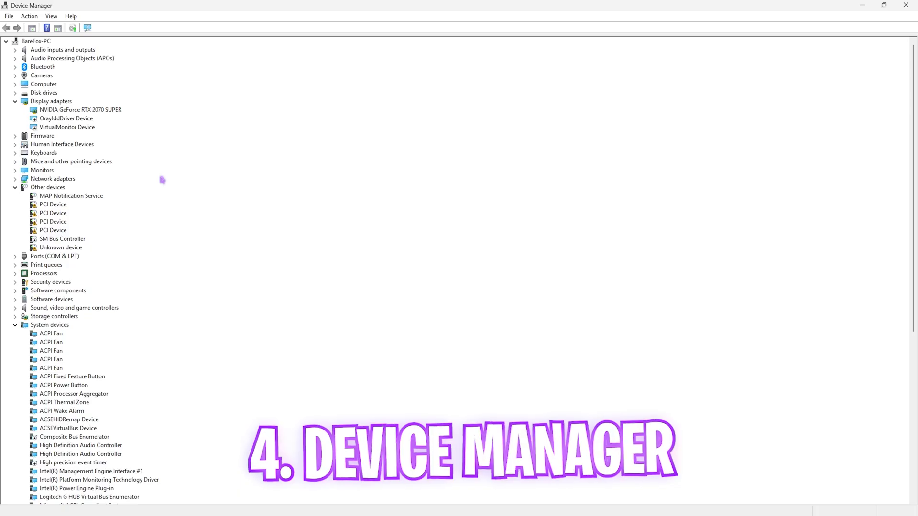
pyautogui.click(16, 179)
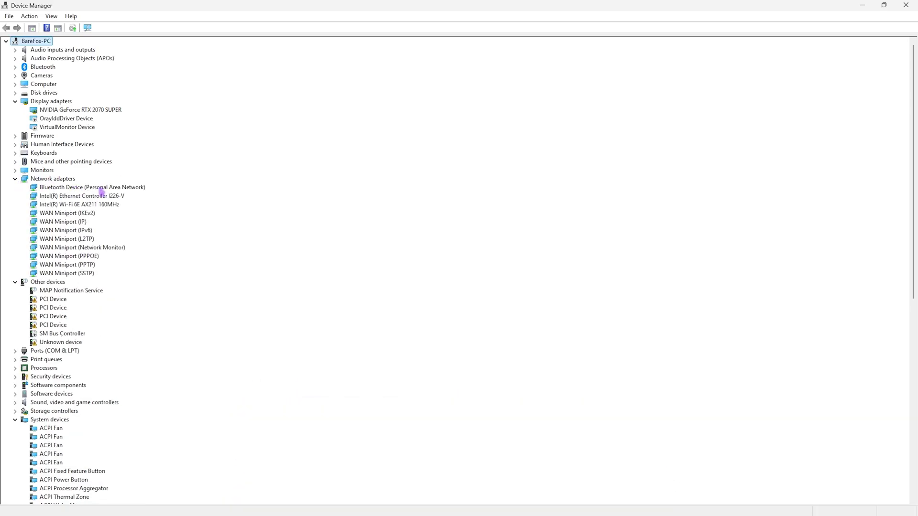
pyautogui.rightClick(75, 196)
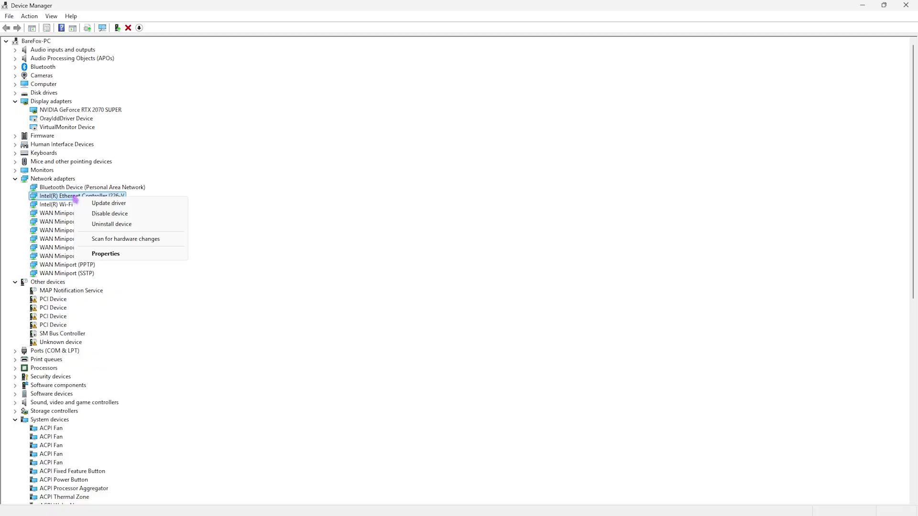
pyautogui.click(109, 253)
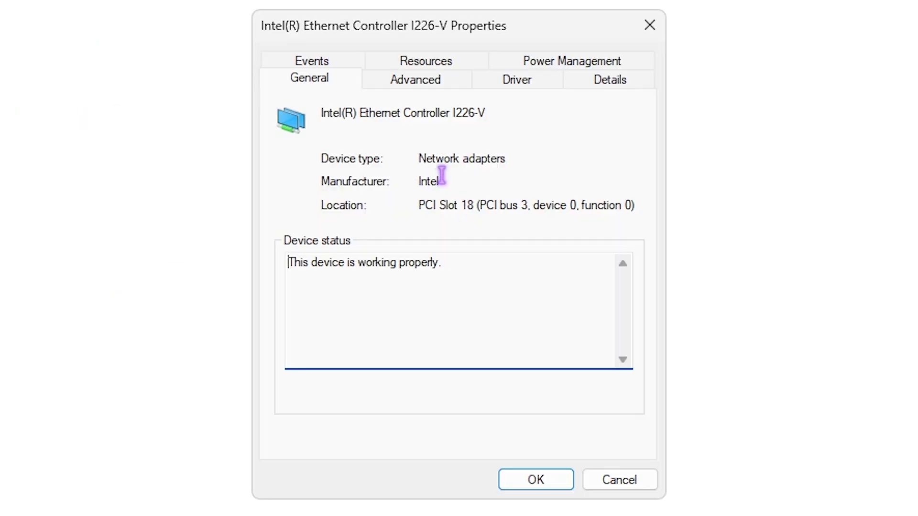
pyautogui.click(539, 61)
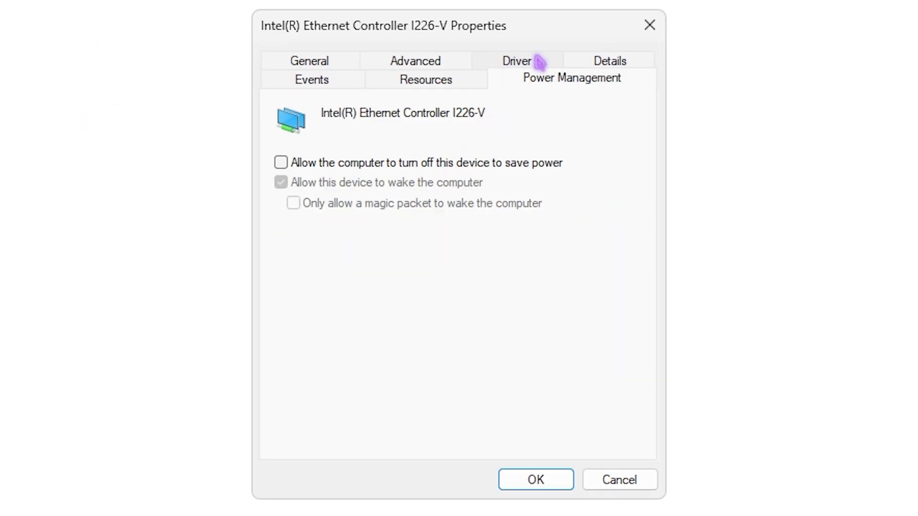
pyautogui.click(281, 163)
pyautogui.click(281, 183)
pyautogui.click(282, 163)
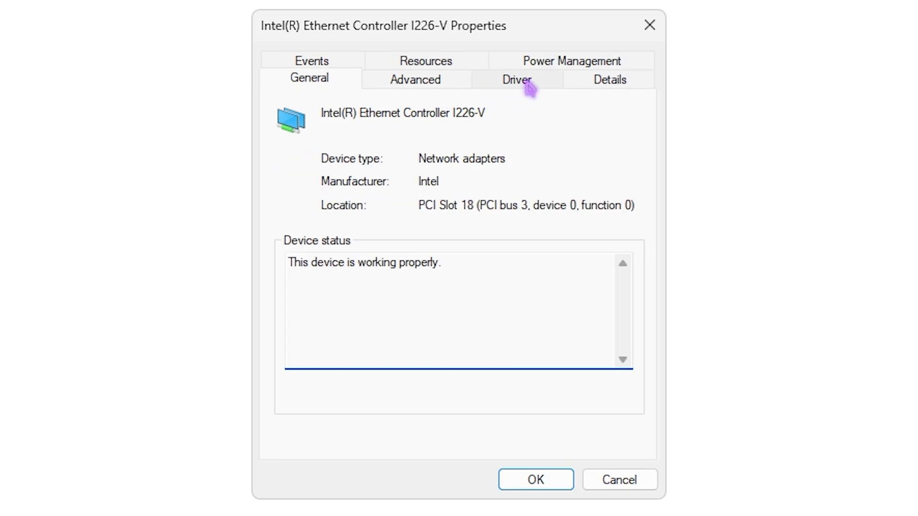
# Step: Search automatically for an updated I226-V driver, confirming the best one is already installed
pyautogui.click(526, 82)
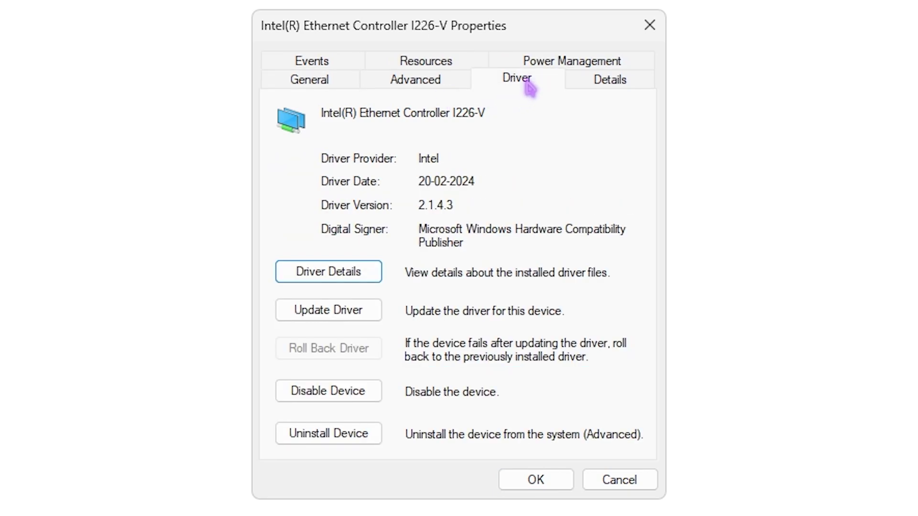
pyautogui.click(356, 315)
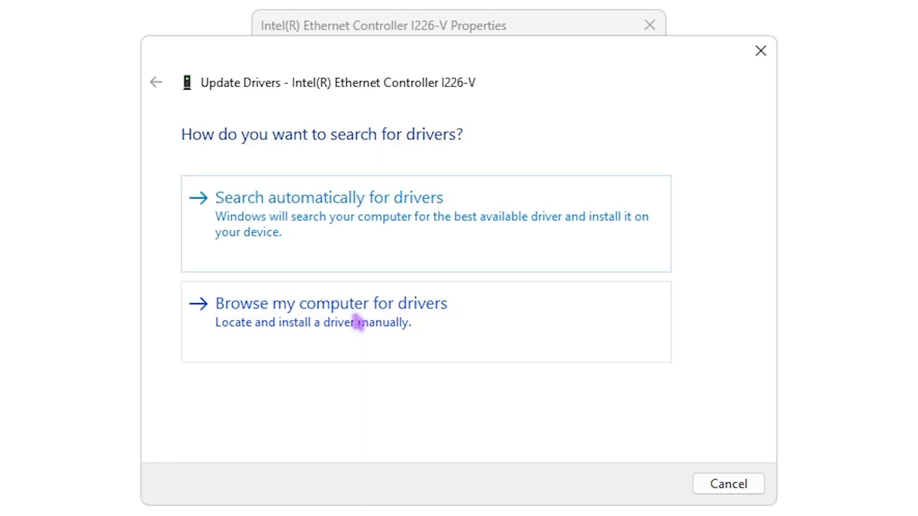
pyautogui.click(349, 220)
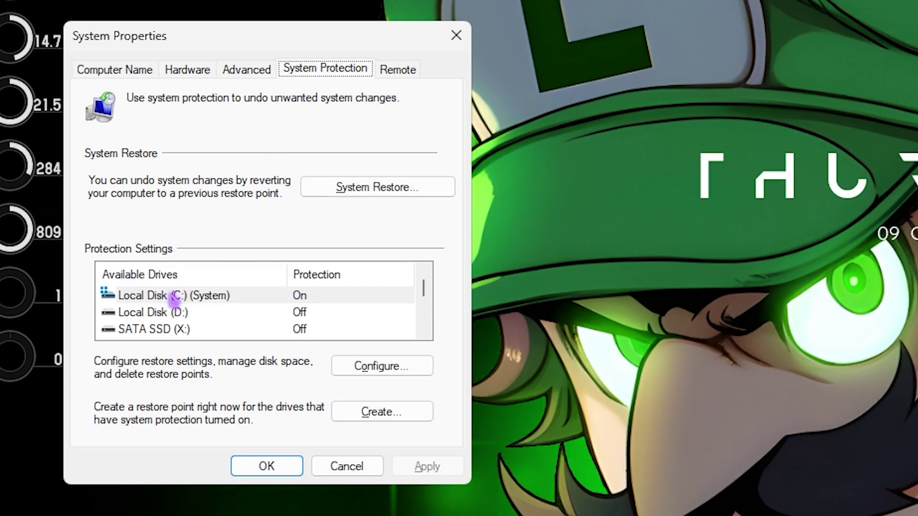
# Step: Create a restore point named 'Network' for Local Disk (C:), then close System Properties
pyautogui.click(175, 297)
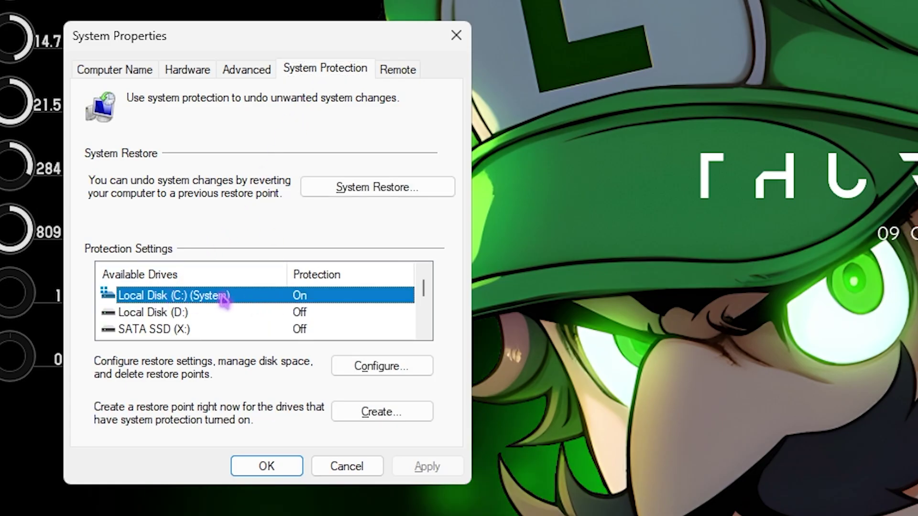
pyautogui.click(382, 412)
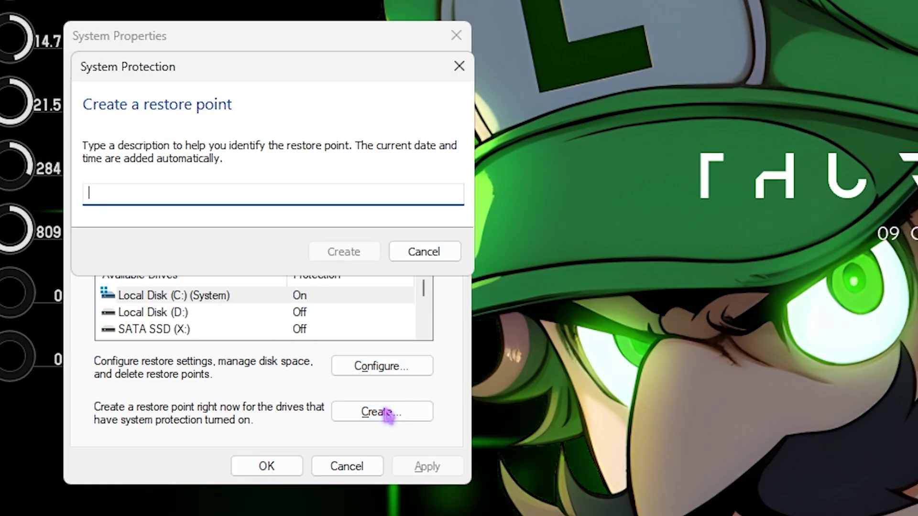
pyautogui.write('Network')
pyautogui.press('Return')
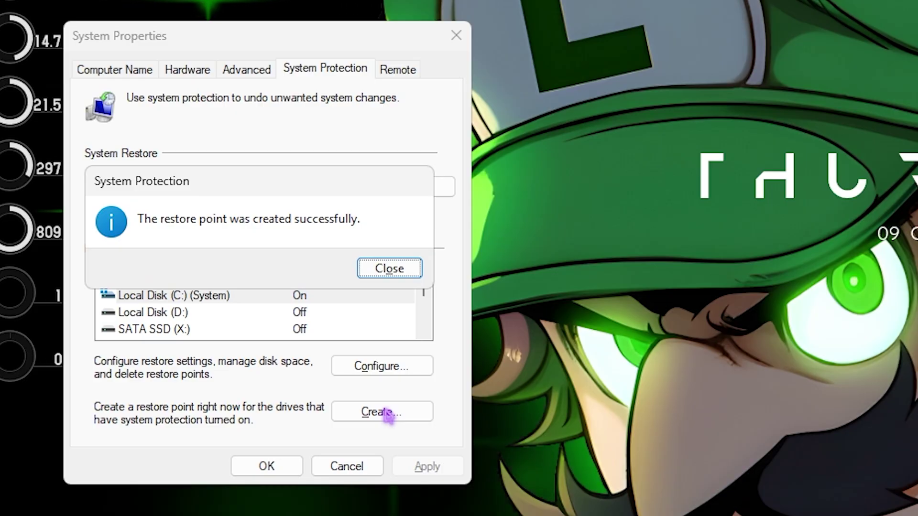
pyautogui.click(389, 268)
pyautogui.click(456, 34)
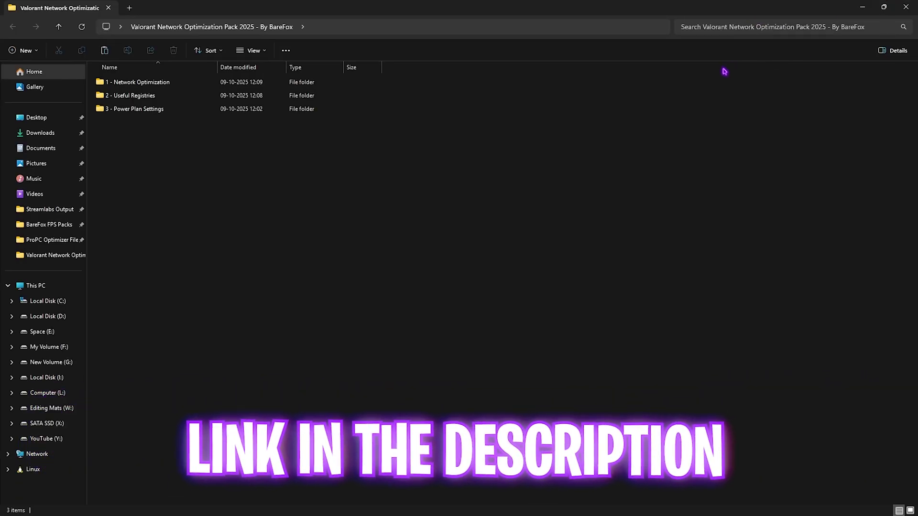
# Step: Open the 1 - Network Optimization folder and read BCD Tweaks.cmd in Notepad
pyautogui.moveTo(161, 130); pyautogui.dragTo(136, 142)
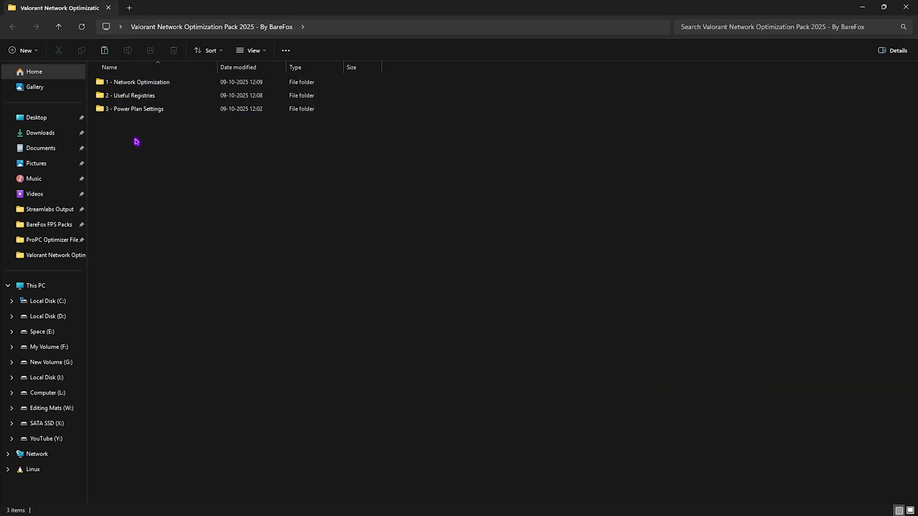
pyautogui.doubleClick(142, 84)
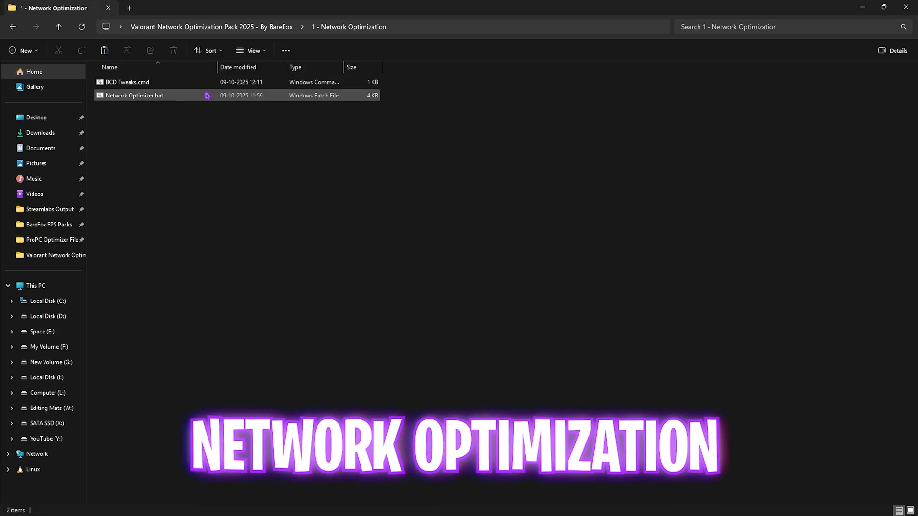
pyautogui.click(146, 84)
pyautogui.click(144, 98)
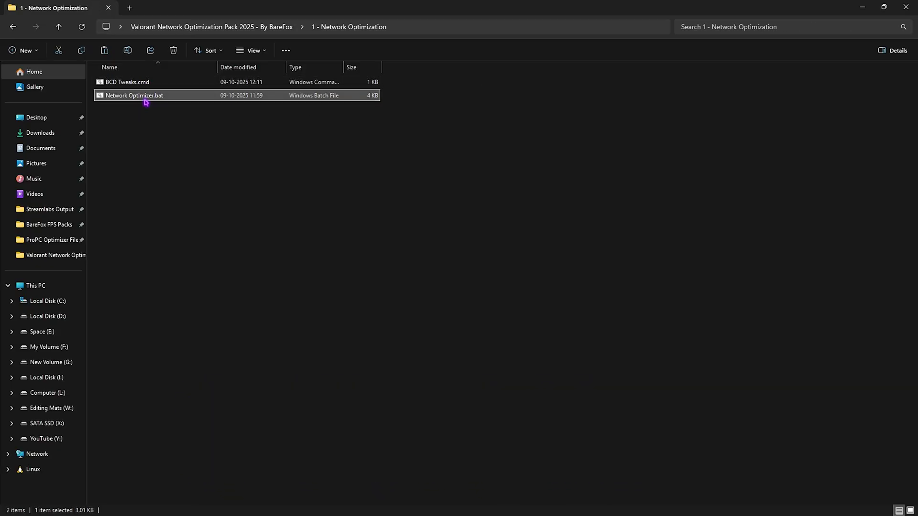
pyautogui.rightClick(159, 87)
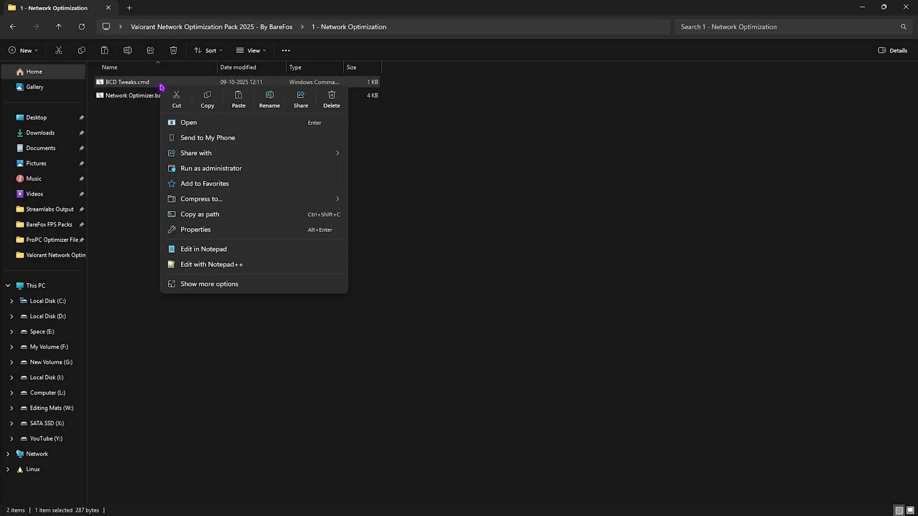
pyautogui.click(195, 245)
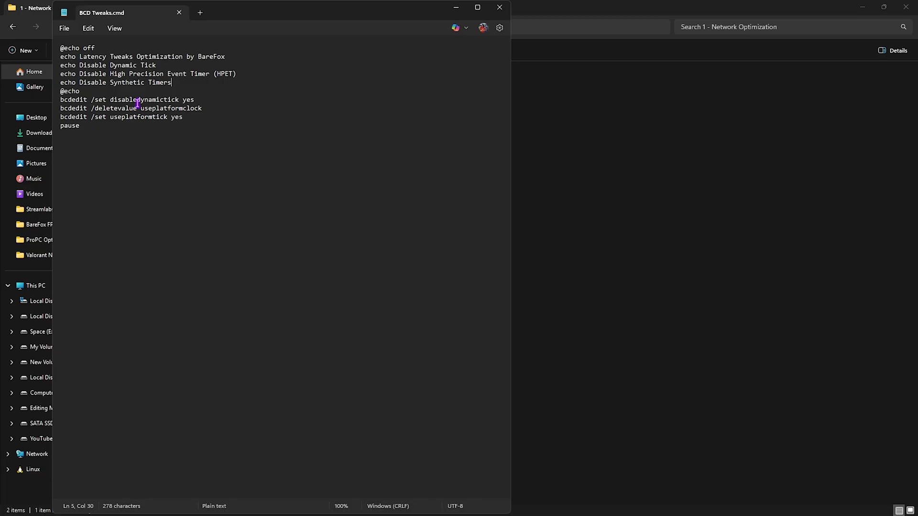
pyautogui.click(178, 13)
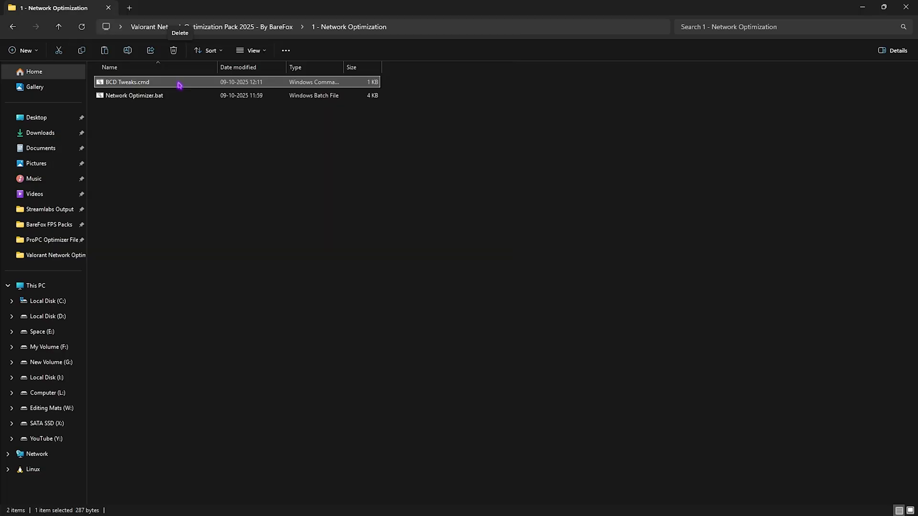
# Step: Read through the Network Optimizer.bat script in Notepad, then close it
pyautogui.rightClick(179, 84)
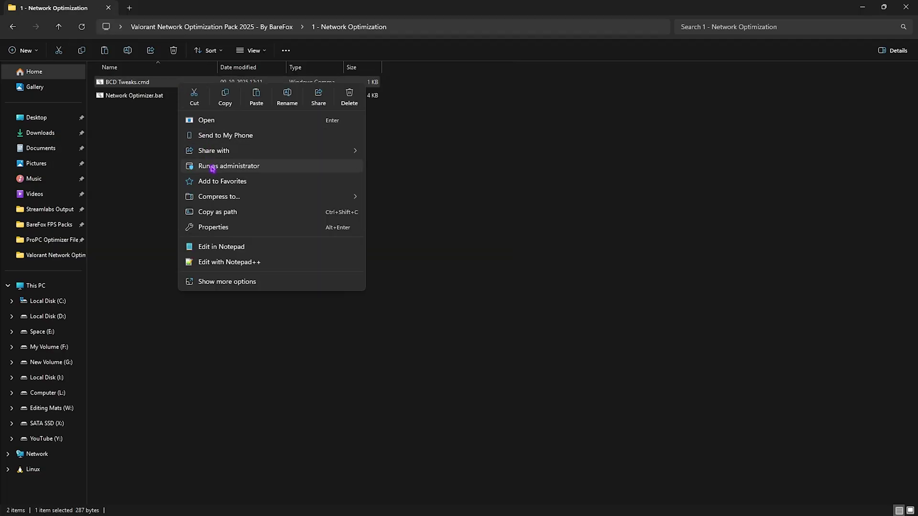
pyautogui.rightClick(133, 96)
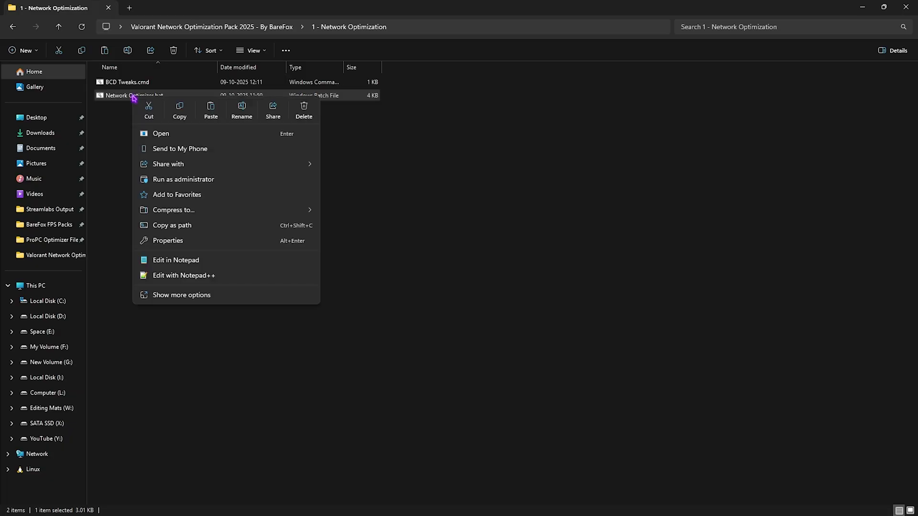
pyautogui.click(144, 260)
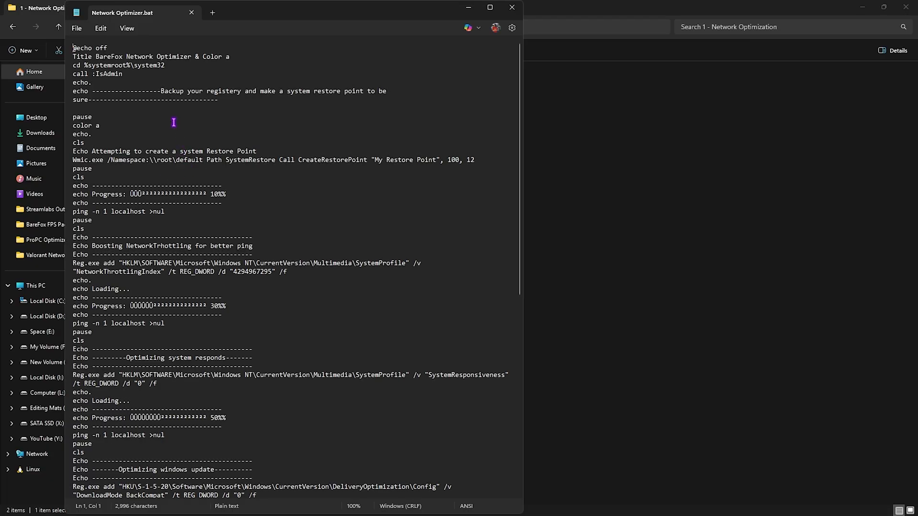
pyautogui.scroll(-1, 174, 123)
pyautogui.scroll(-11, 173, 122)
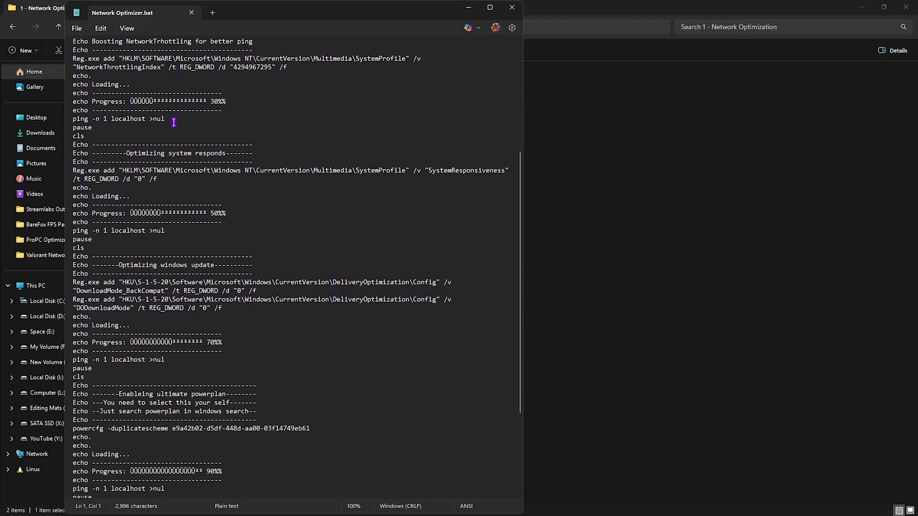
pyautogui.scroll(-2, 174, 123)
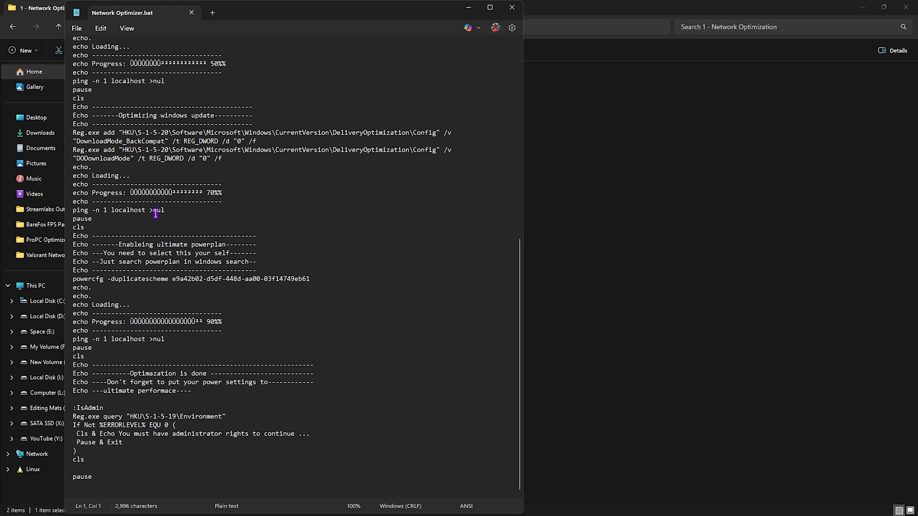
pyautogui.scroll(10, 220, 224)
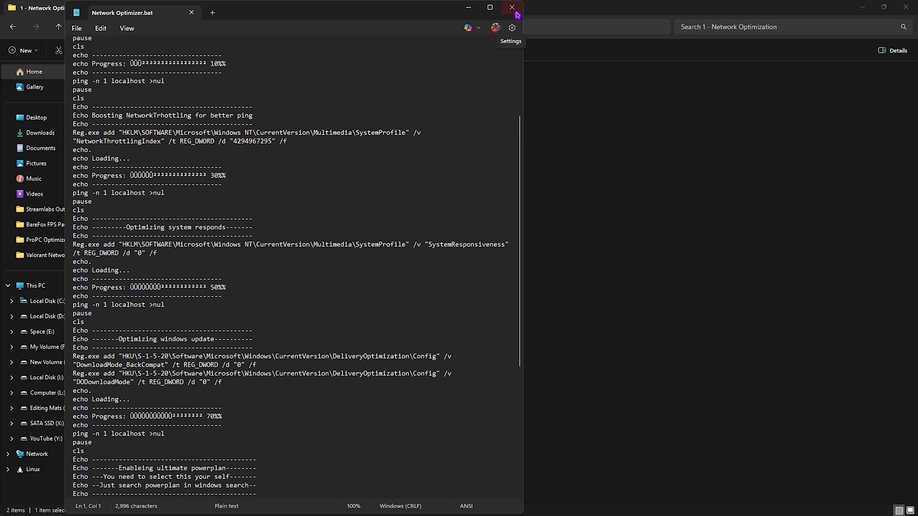
pyautogui.click(512, 7)
# Step: Run Network Optimizer.bat as administrator and return to the pack's main folder
pyautogui.rightClick(186, 98)
pyautogui.click(299, 180)
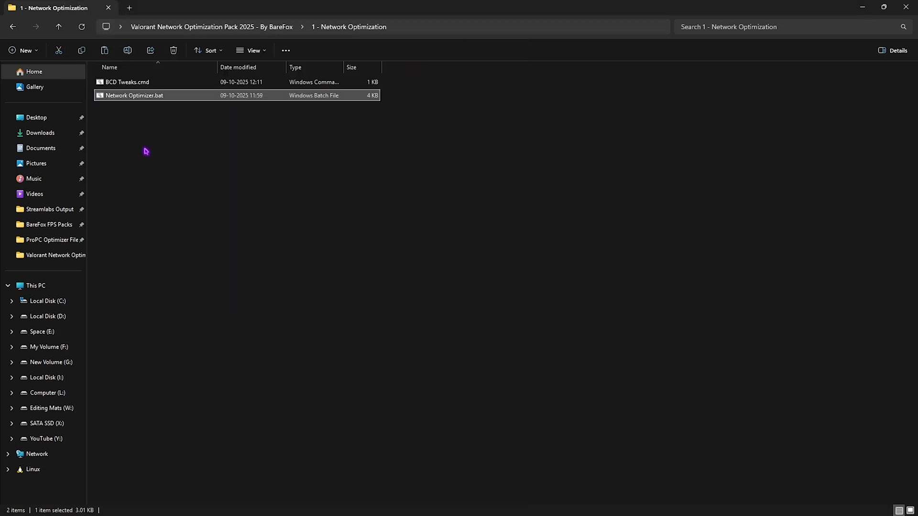
pyautogui.hotkey('alt', 'Up')
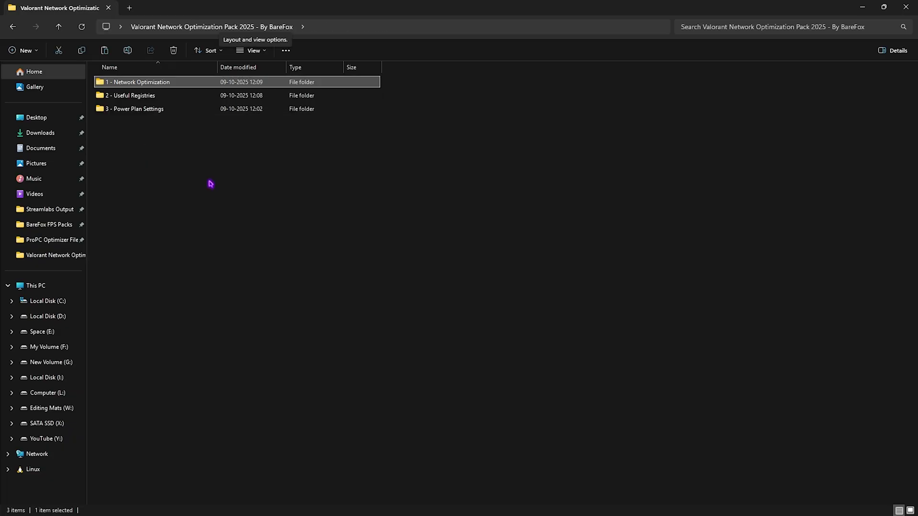
# Step: In 2 - Useful Registries, look over the .reg files, ending on Lower Input Lag & Boost FPS.reg
pyautogui.doubleClick(131, 96)
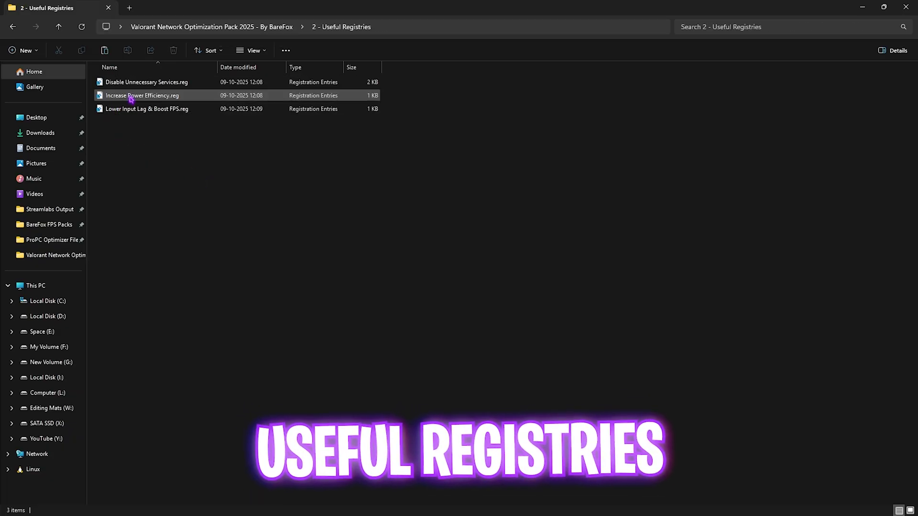
pyautogui.moveTo(140, 140)
pyautogui.mouseDown()
pyautogui.moveTo(152, 77)
pyautogui.moveTo(153, 152)
pyautogui.mouseUp()
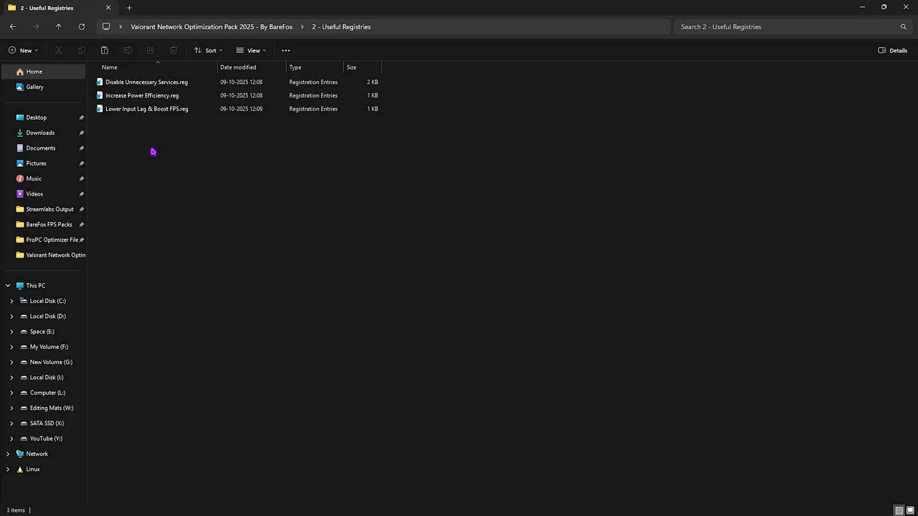
pyautogui.rightClick(135, 84)
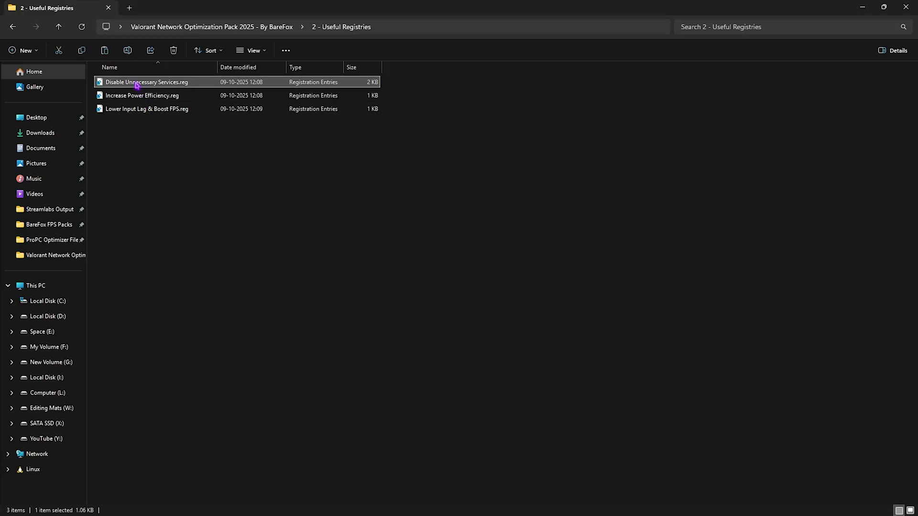
pyautogui.click(127, 143)
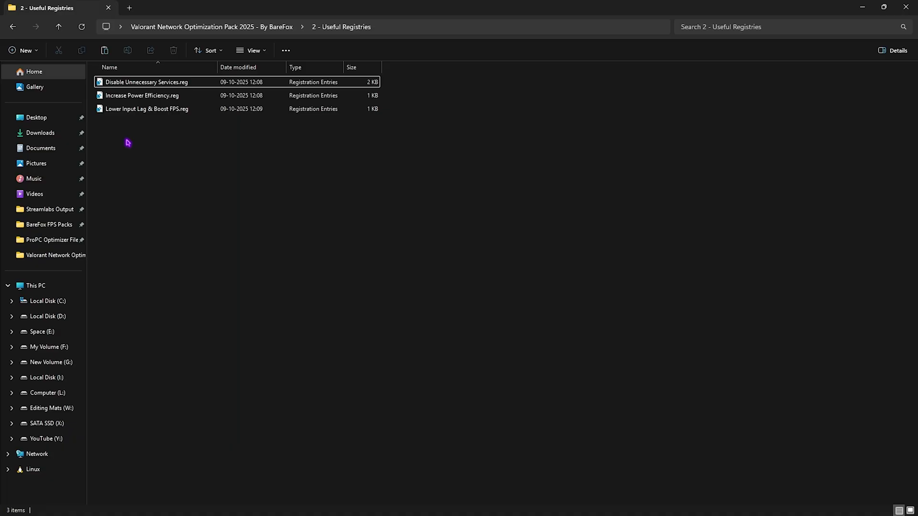
pyautogui.click(117, 98)
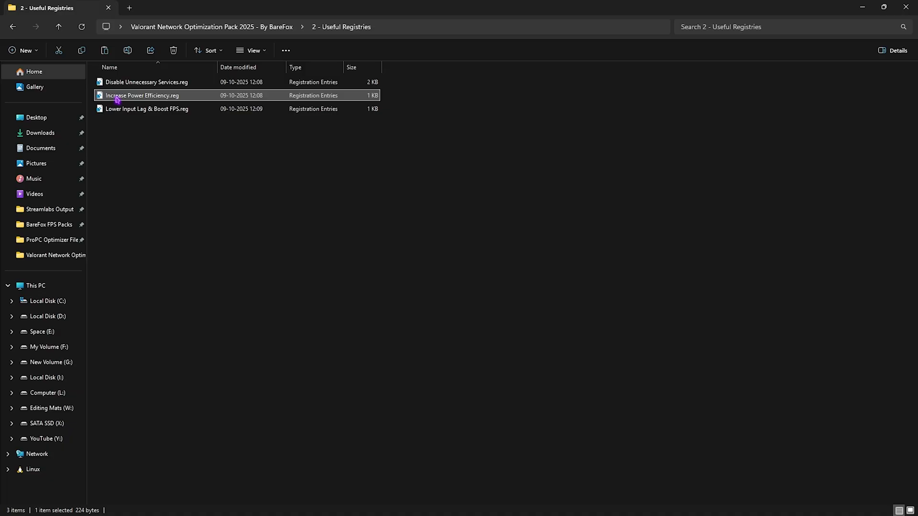
pyautogui.click(156, 109)
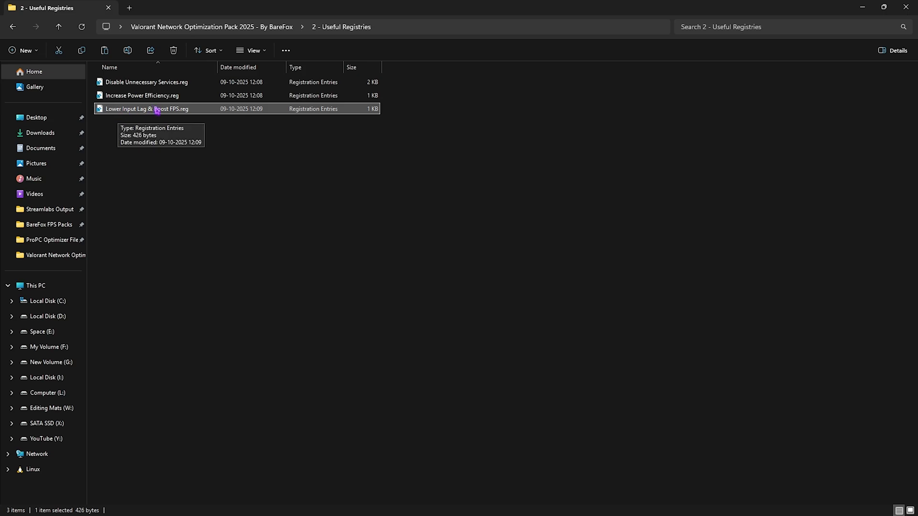
pyautogui.rightClick(157, 111)
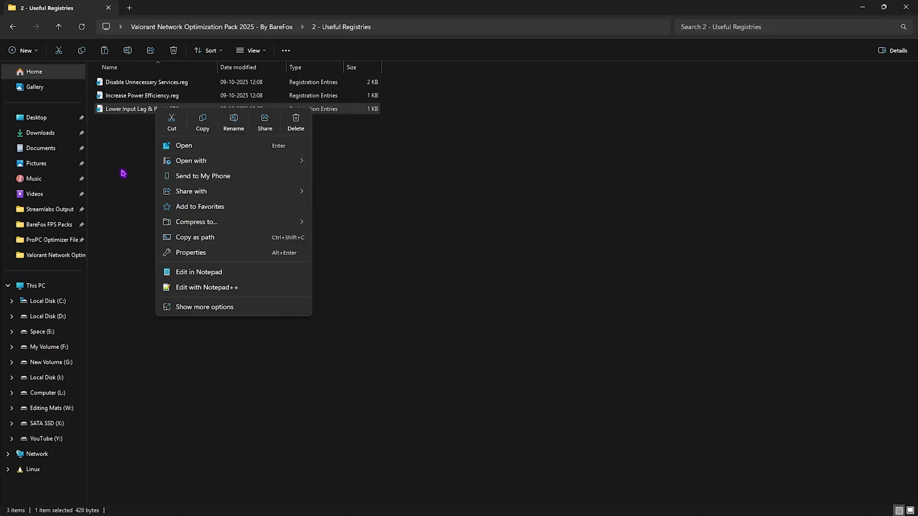
pyautogui.click(105, 172)
# Step: Open Lower Input Lag & Boost FPS.reg in Notepad and inspect its two registry value lines
pyautogui.doubleClick(142, 109)
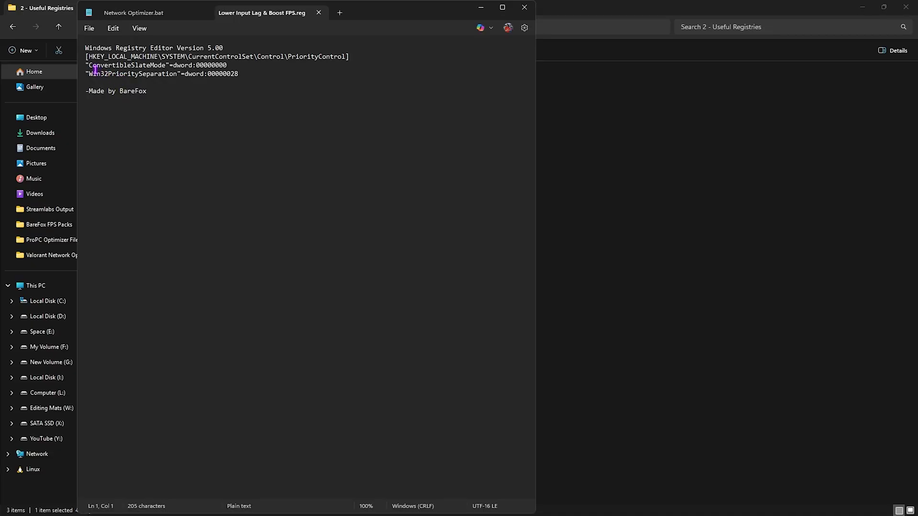
pyautogui.moveTo(86, 66); pyautogui.dragTo(153, 73)
pyautogui.click(153, 72)
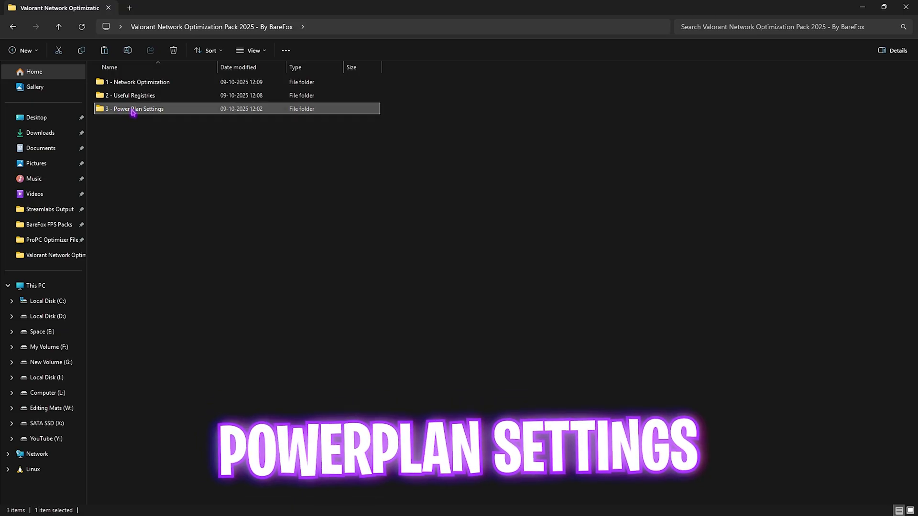
# Step: In 3 - Power Plan Settings, run Import Ultimate Performance as administrator, then open the Power Plans shortcut
pyautogui.doubleClick(130, 113)
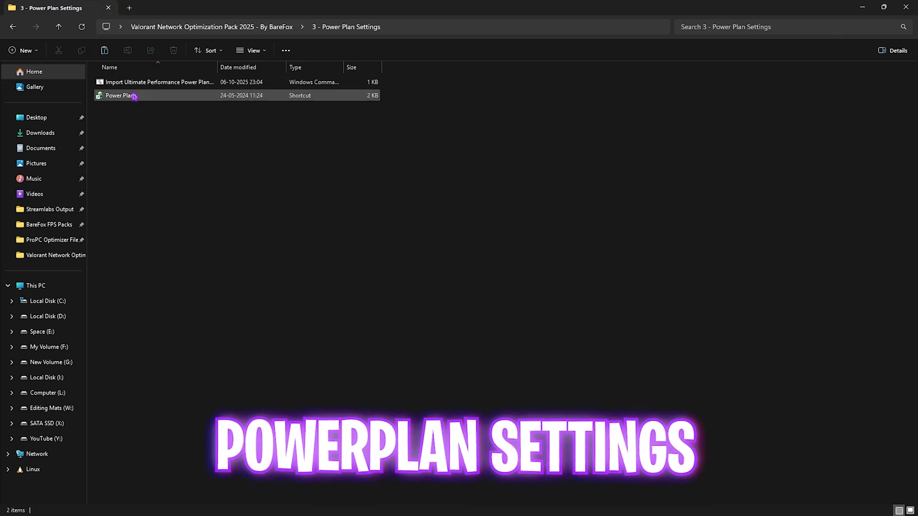
pyautogui.click(151, 88)
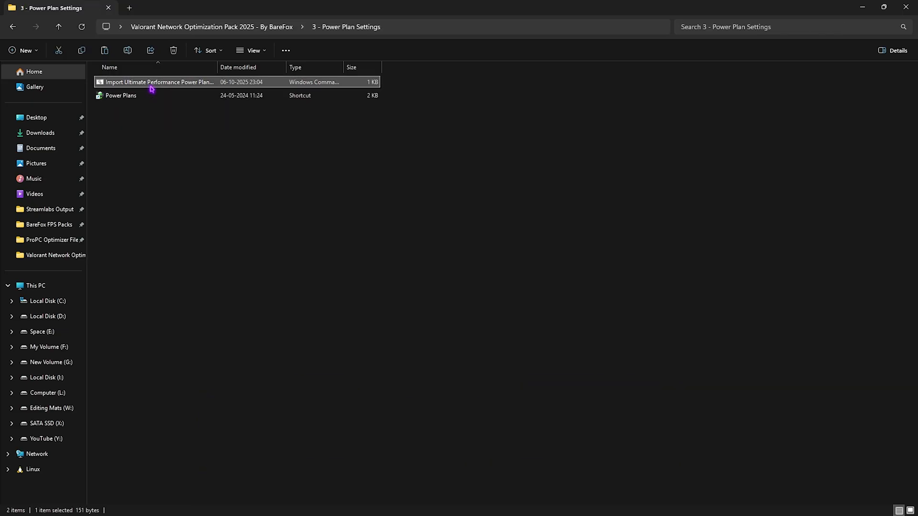
pyautogui.rightClick(151, 88)
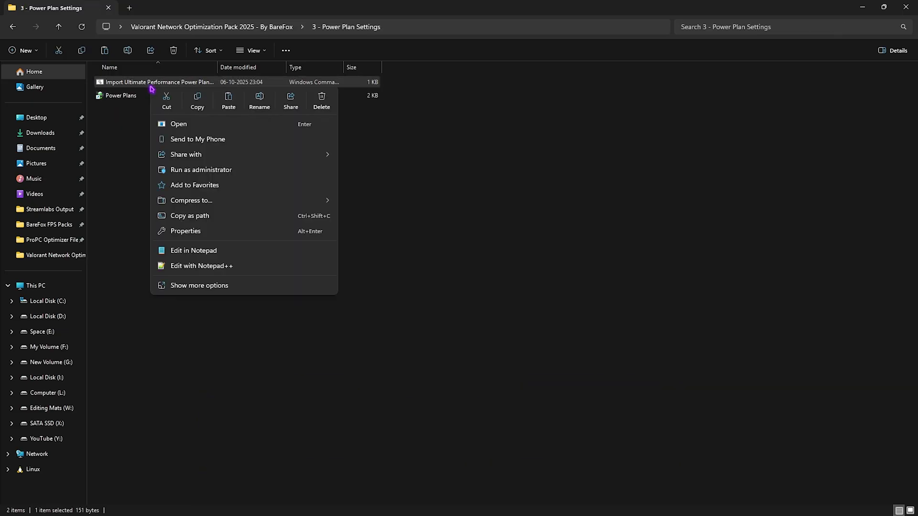
pyautogui.click(180, 170)
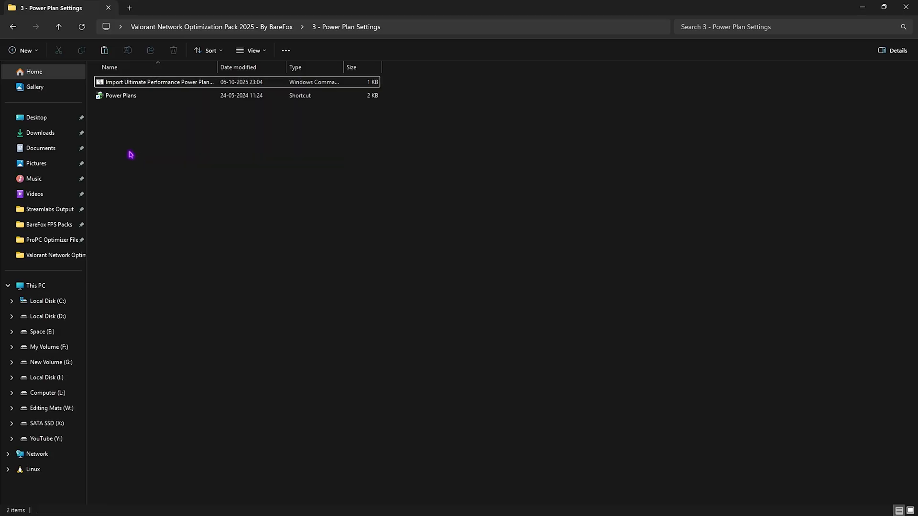
pyautogui.doubleClick(125, 96)
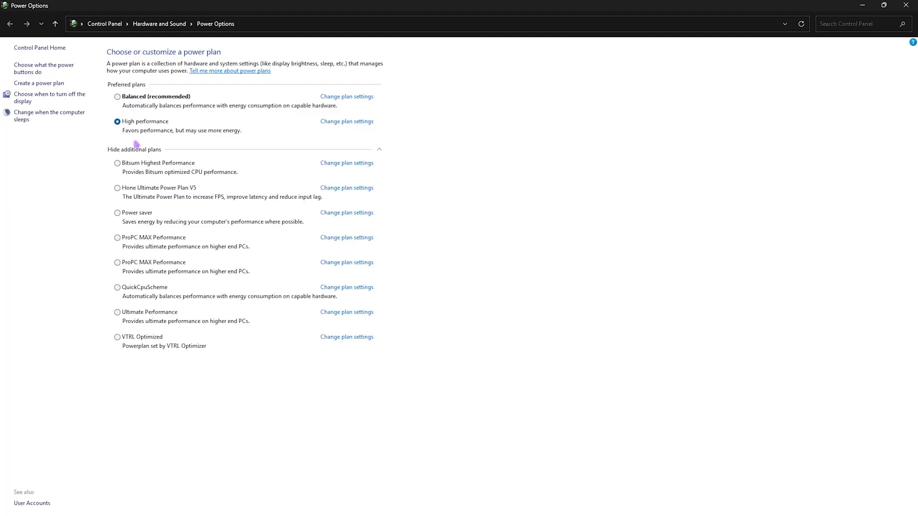
# Step: Collapse and re-expand the additional plans list to find Ultimate Performance
pyautogui.click(132, 149)
pyautogui.click(125, 151)
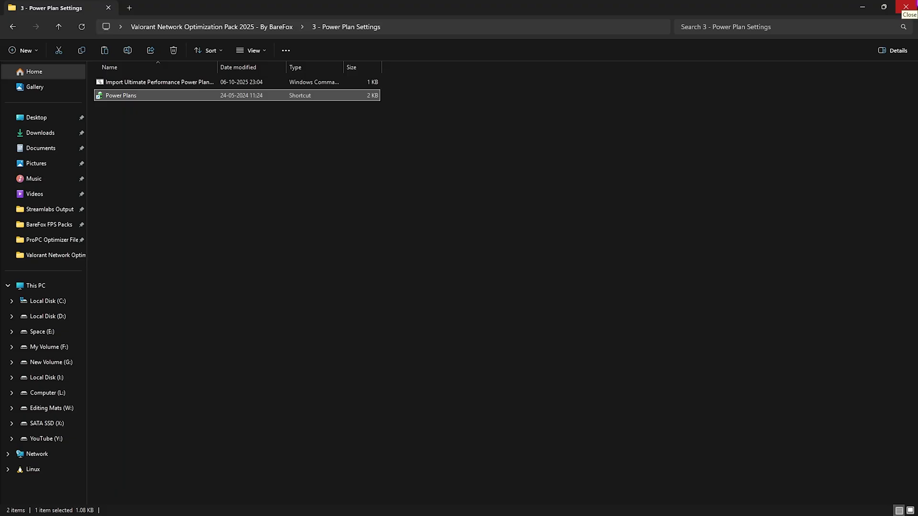
# Step: Close File Explorer and launch the Settings app by searching 'settings' from Start
pyautogui.click(905, 6)
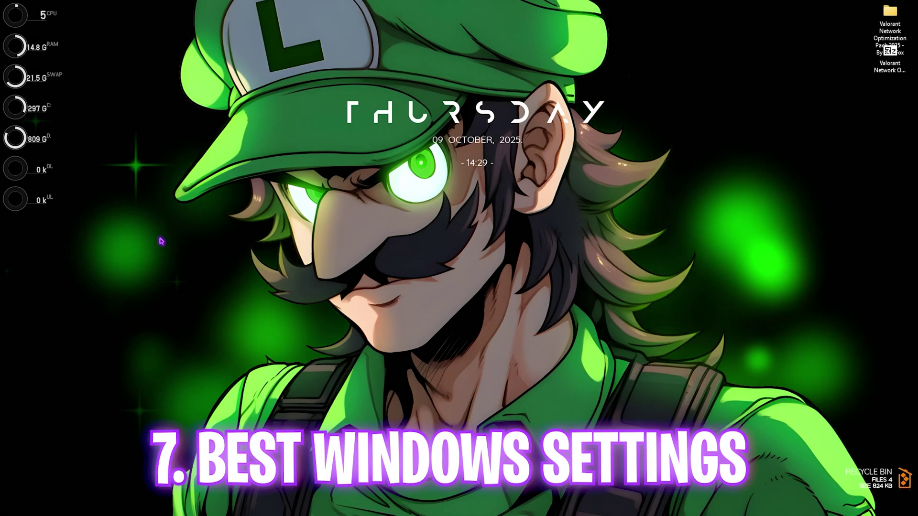
pyautogui.press('super')
pyautogui.write('settings')
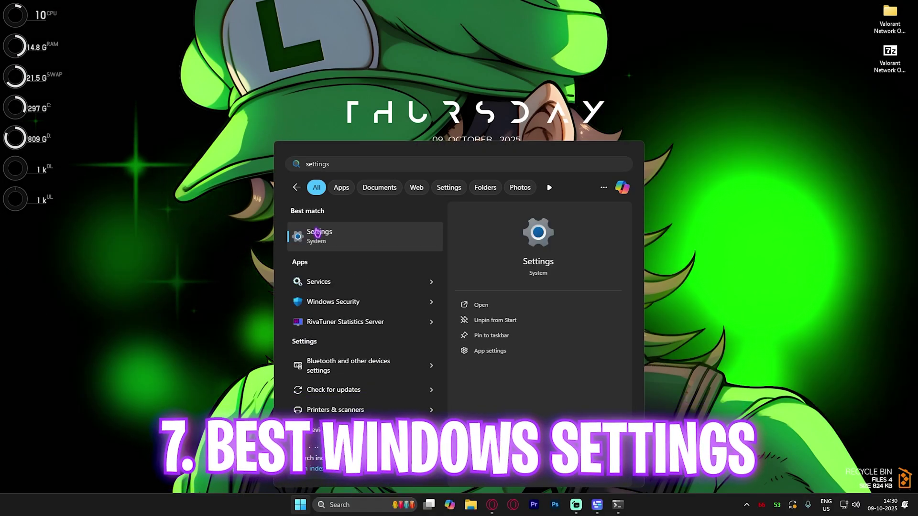
pyautogui.click(317, 231)
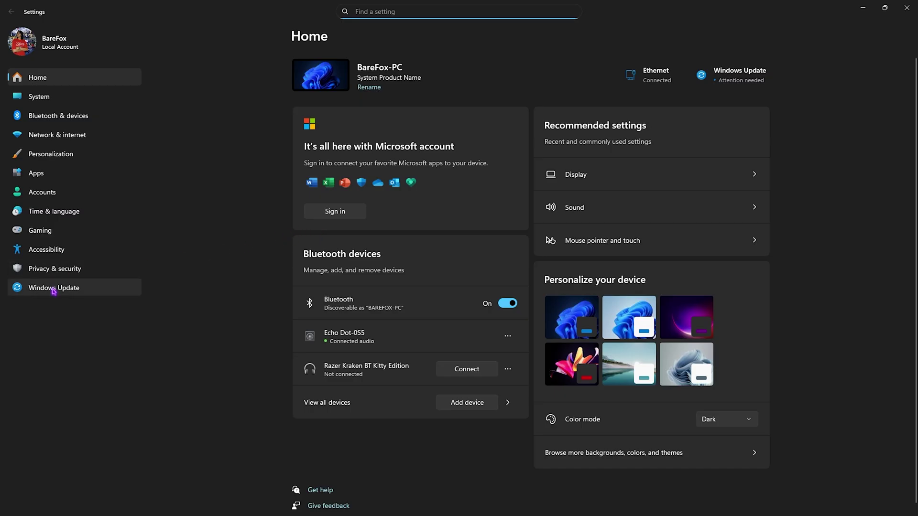
# Step: In Windows Update > Advanced options > Delivery Optimization, turn off Allow downloads from other devices
pyautogui.click(54, 289)
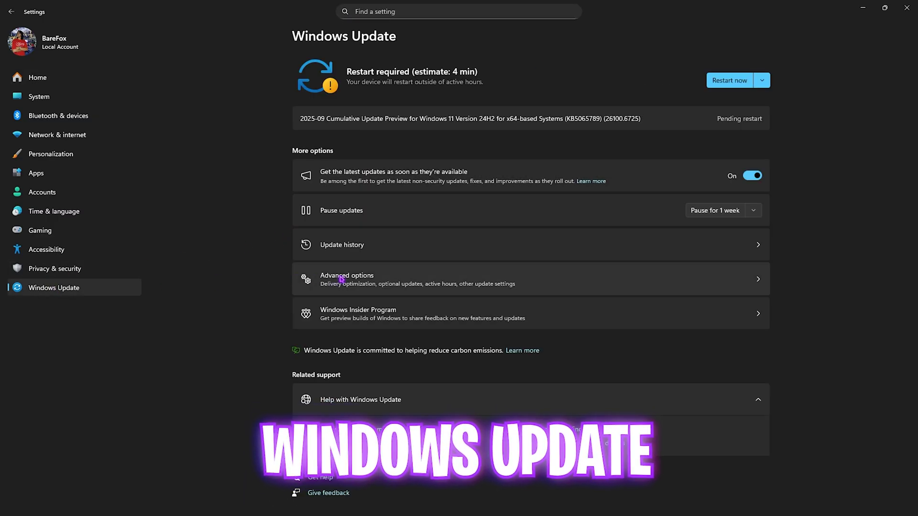
pyautogui.click(371, 277)
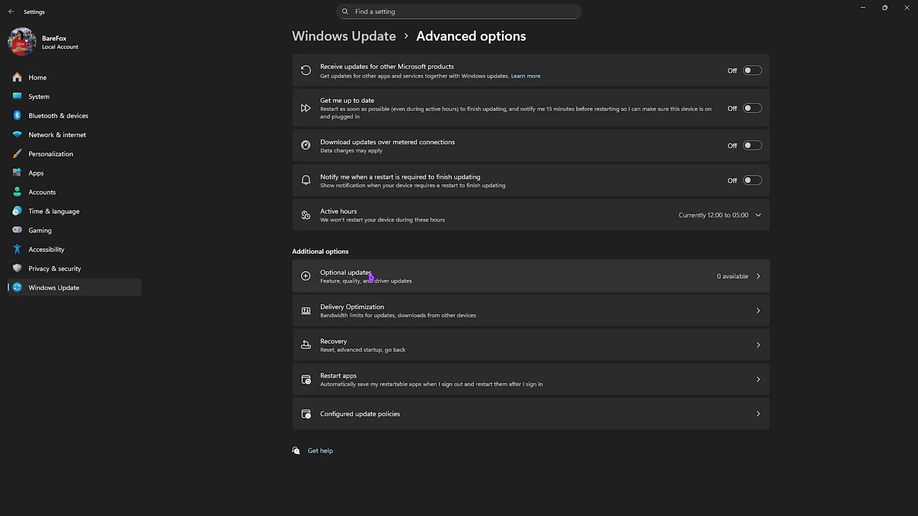
pyautogui.click(384, 307)
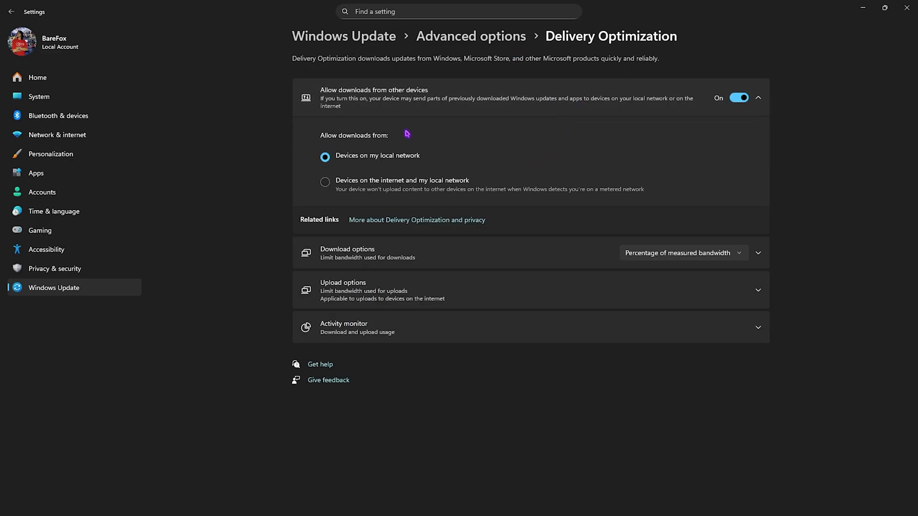
pyautogui.click(739, 98)
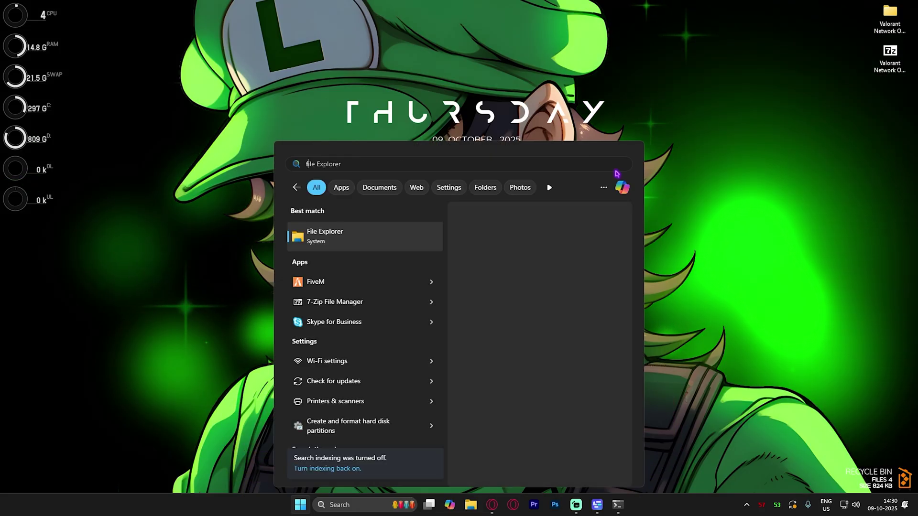
# Step: Open the firewall's allowed apps list, unlock it, and start adding another app by browsing
pyautogui.write('allow')
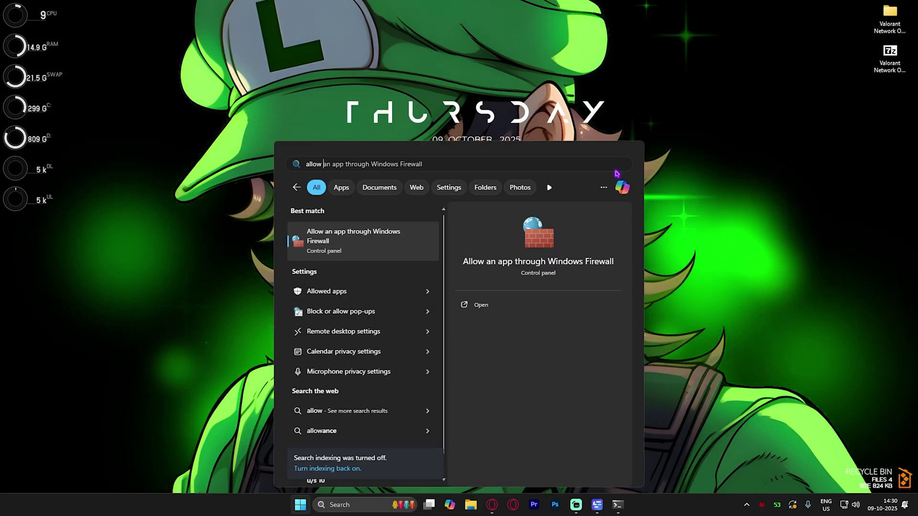
pyautogui.press('Return')
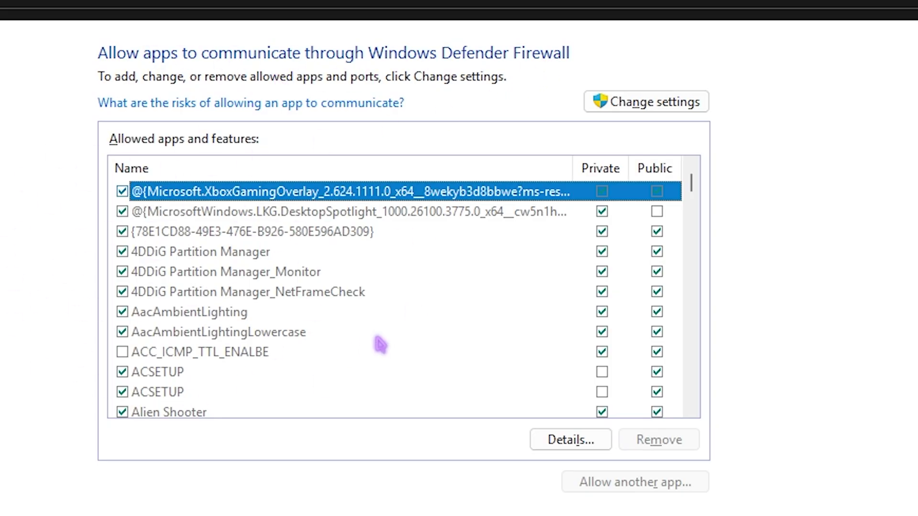
pyautogui.click(621, 103)
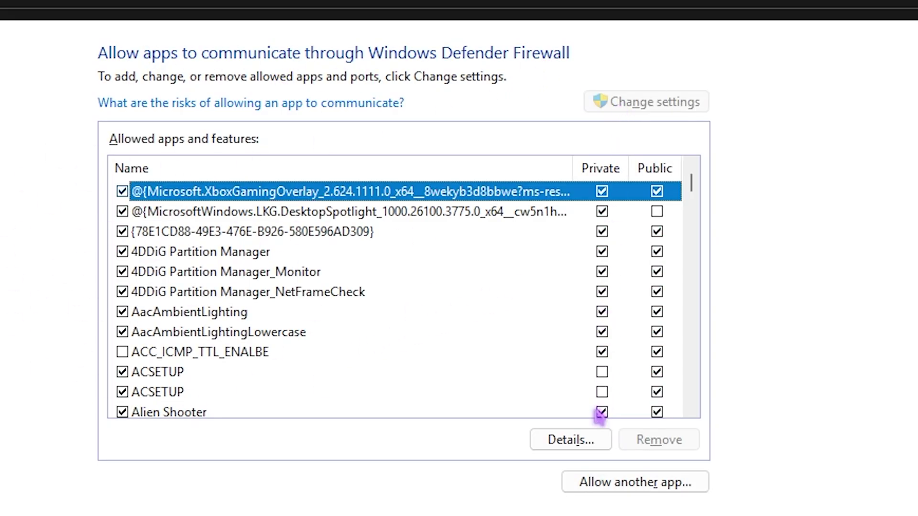
pyautogui.click(607, 484)
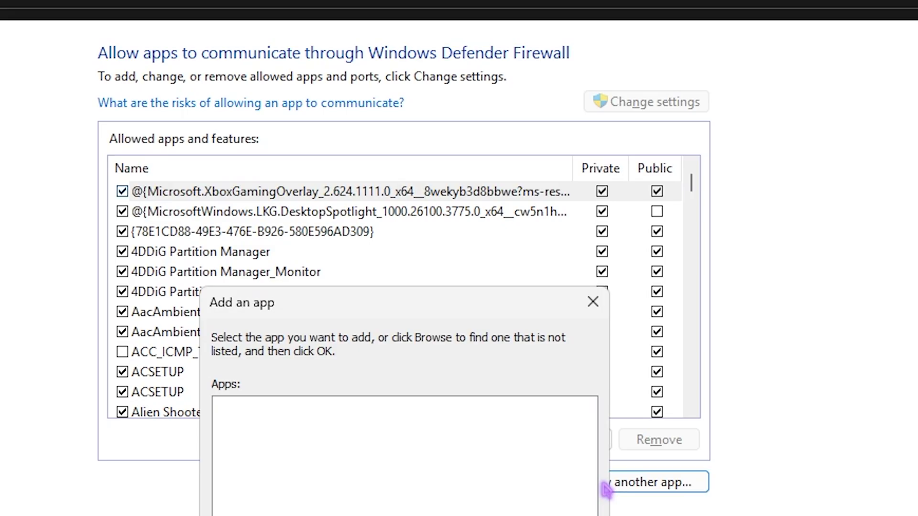
pyautogui.click(422, 328)
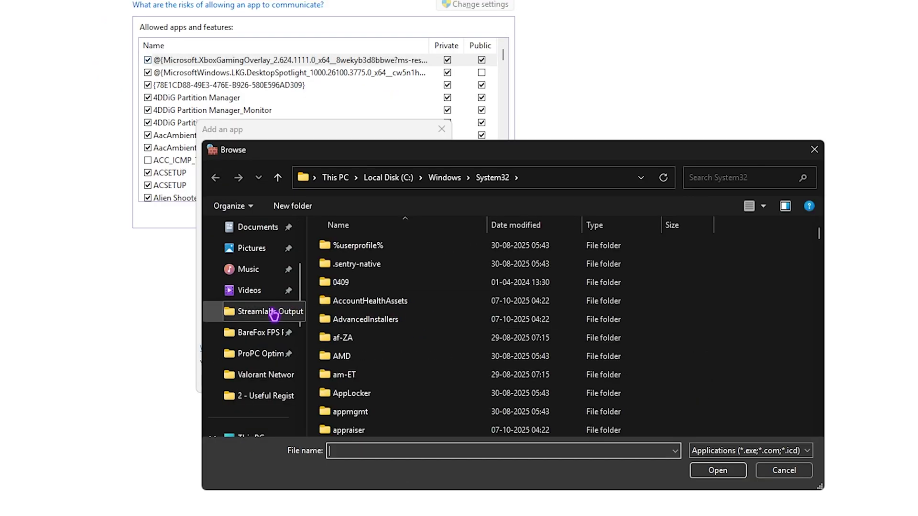
# Step: Add C:\Riot Games\VALORANT\live\ShooterGame\Binaries\Win64\VALORANT-Win64-Shipping.exe to the allowed apps
pyautogui.scroll(3, 268, 306)
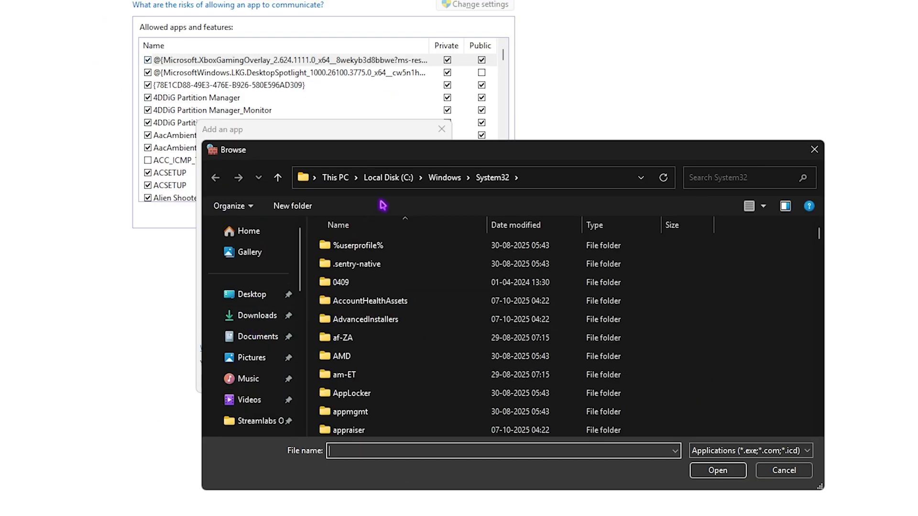
pyautogui.click(388, 178)
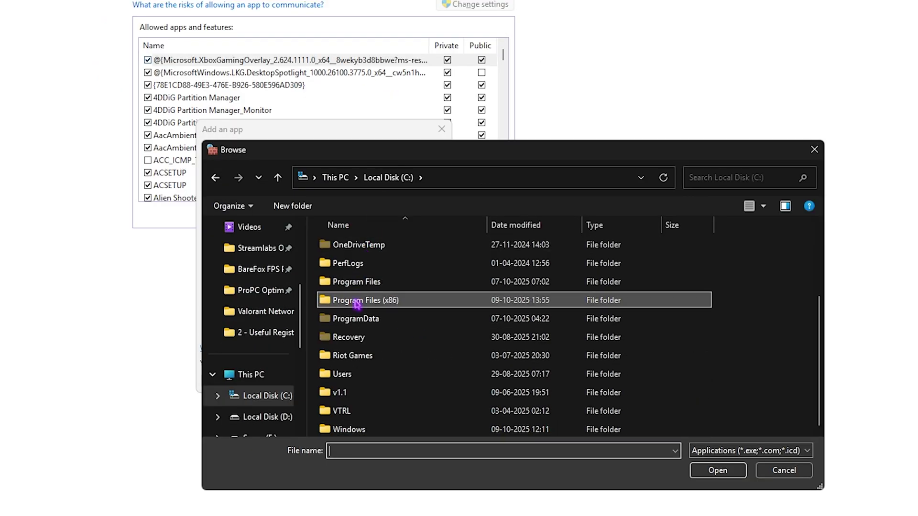
pyautogui.doubleClick(351, 356)
pyautogui.doubleClick(360, 284)
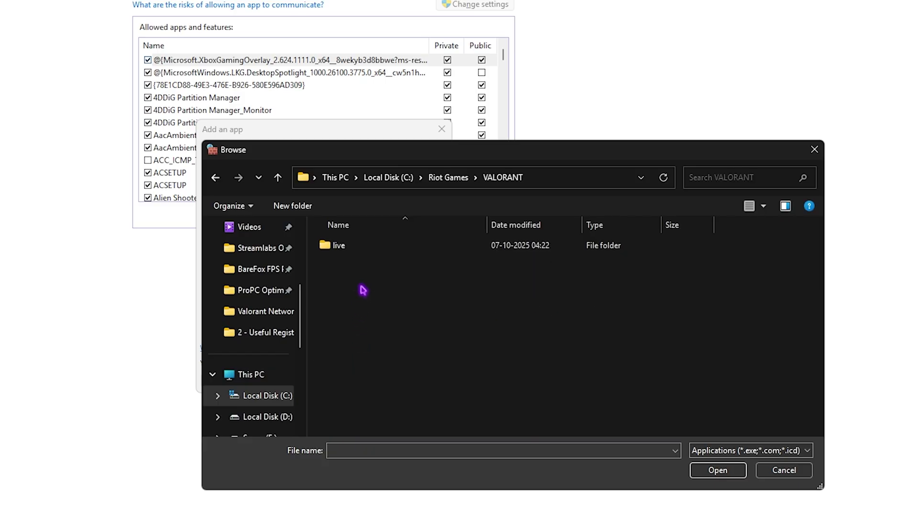
pyautogui.doubleClick(357, 249)
pyautogui.doubleClick(356, 264)
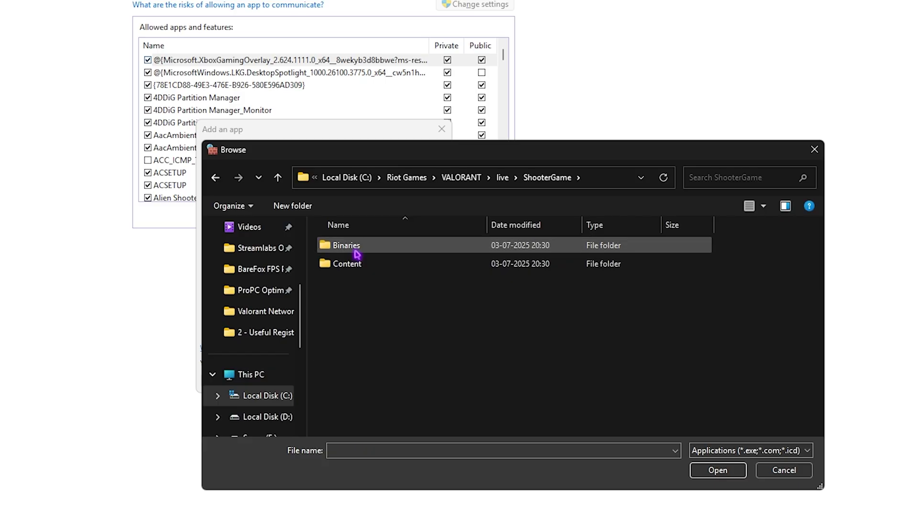
pyautogui.doubleClick(325, 248)
pyautogui.doubleClick(325, 249)
pyautogui.click(366, 270)
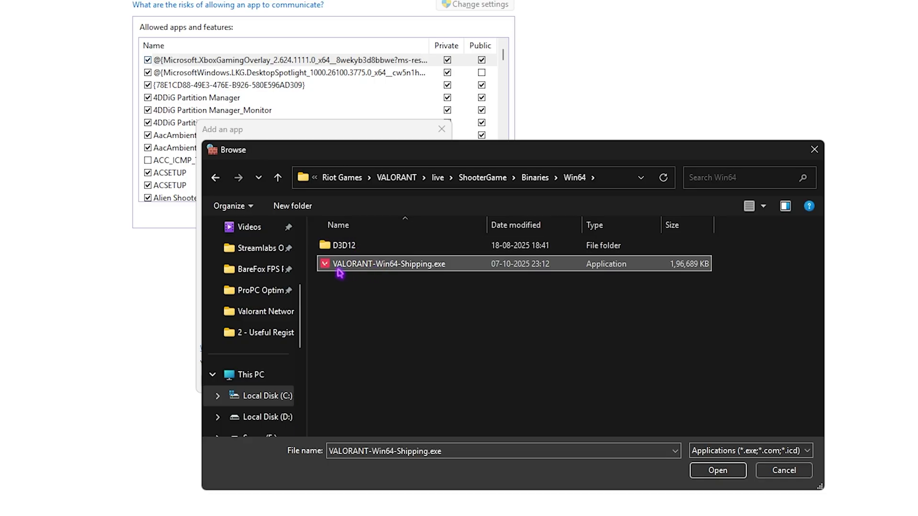
pyautogui.click(717, 471)
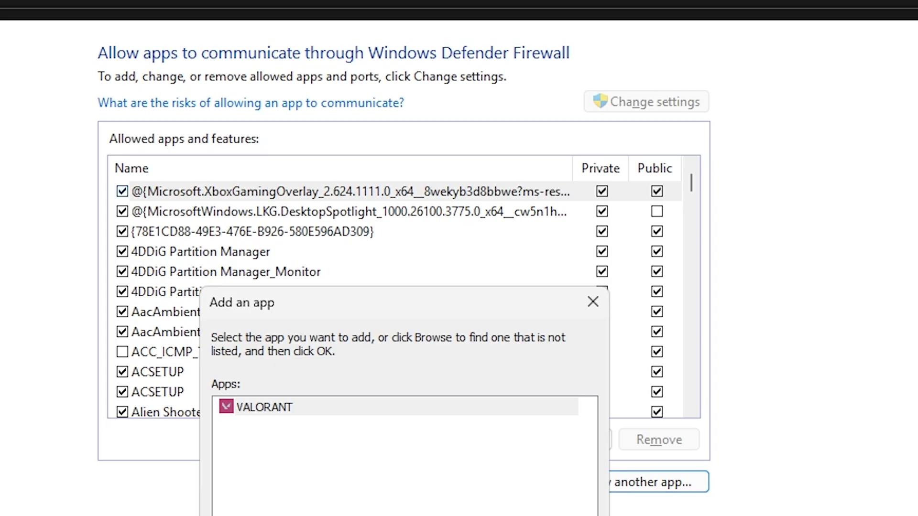
pyautogui.press('Return')
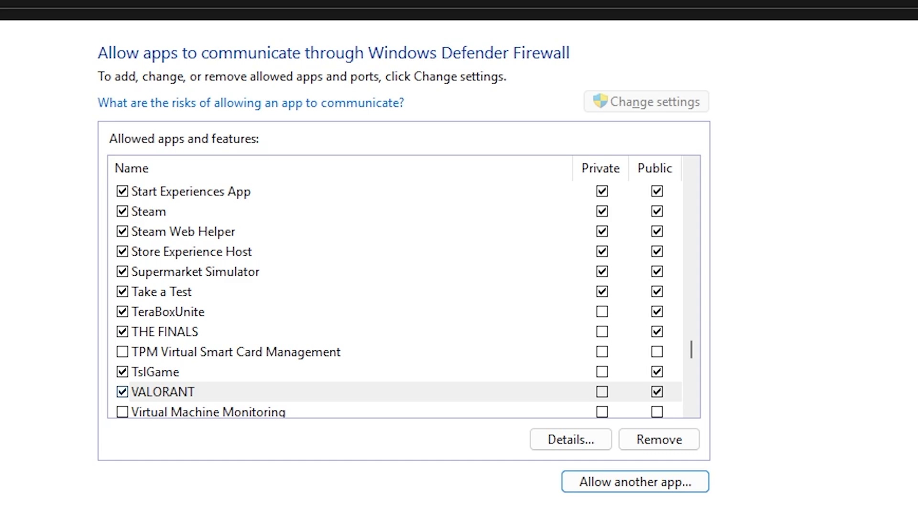
# Step: Allow VALORANT on private networks and save the firewall changes with OK
pyautogui.scroll(-1, 209, 323)
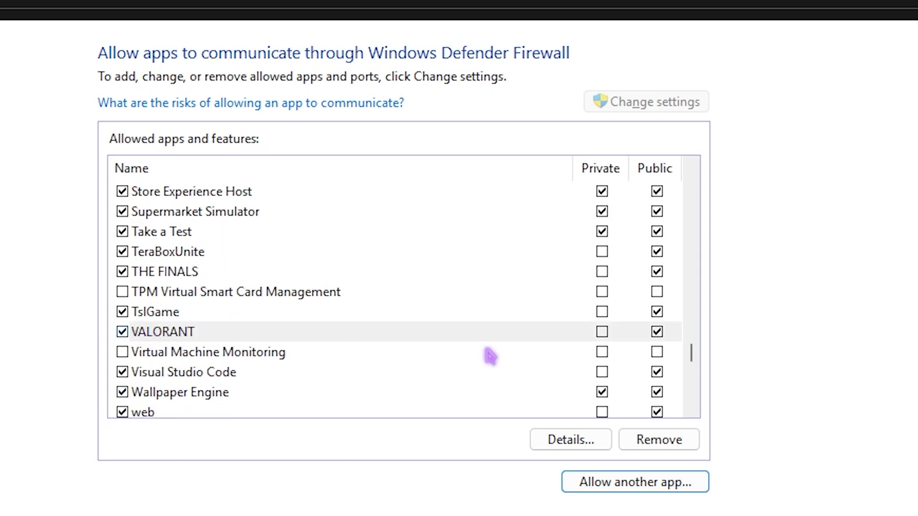
pyautogui.click(602, 332)
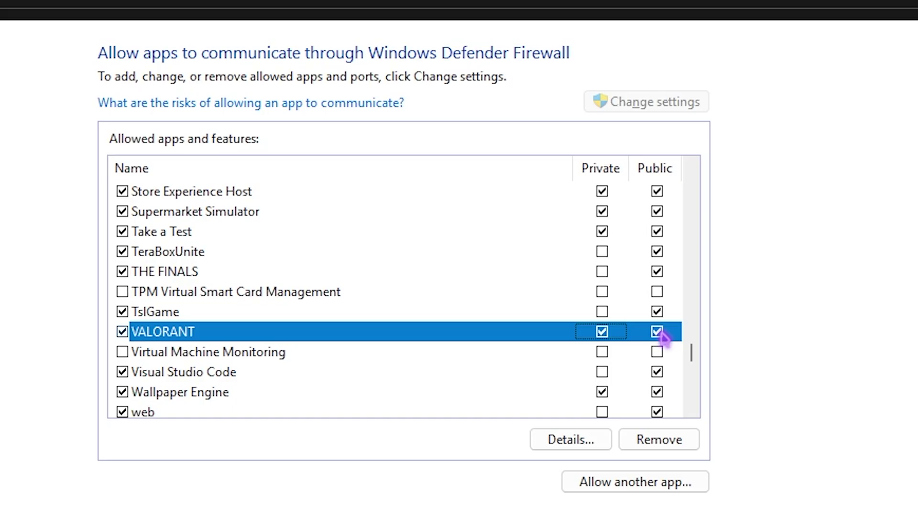
pyautogui.click(538, 504)
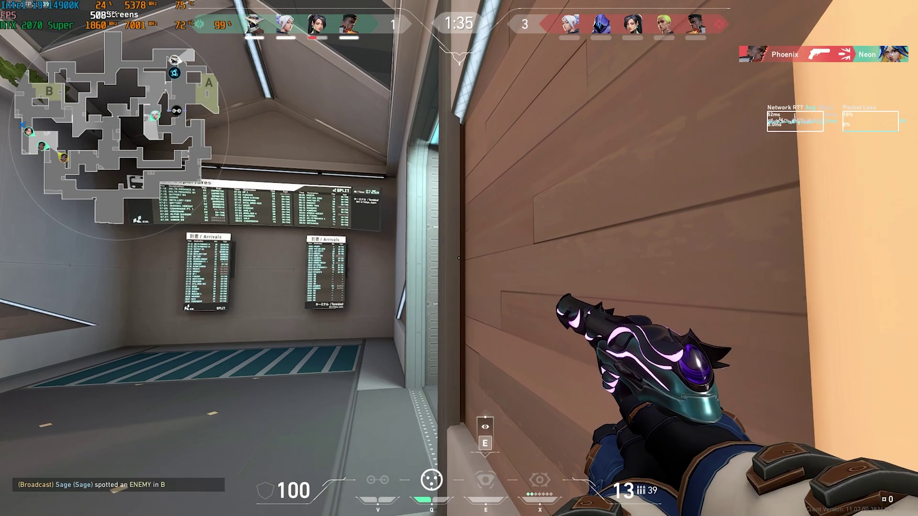
# Step: Run up the alley to the B Garage stairs and kill the Phoenix with the Ghost, then reload
pyautogui.press('w')
pyautogui.press('3')
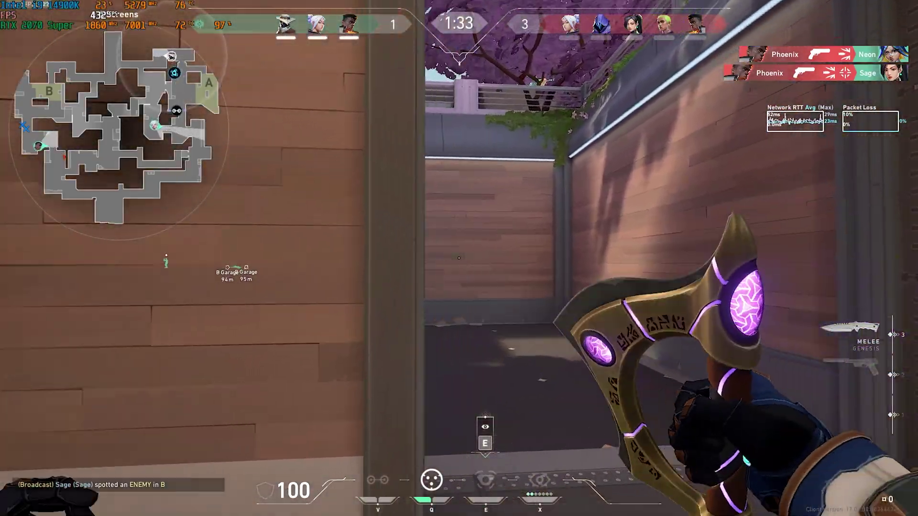
pyautogui.press('w')
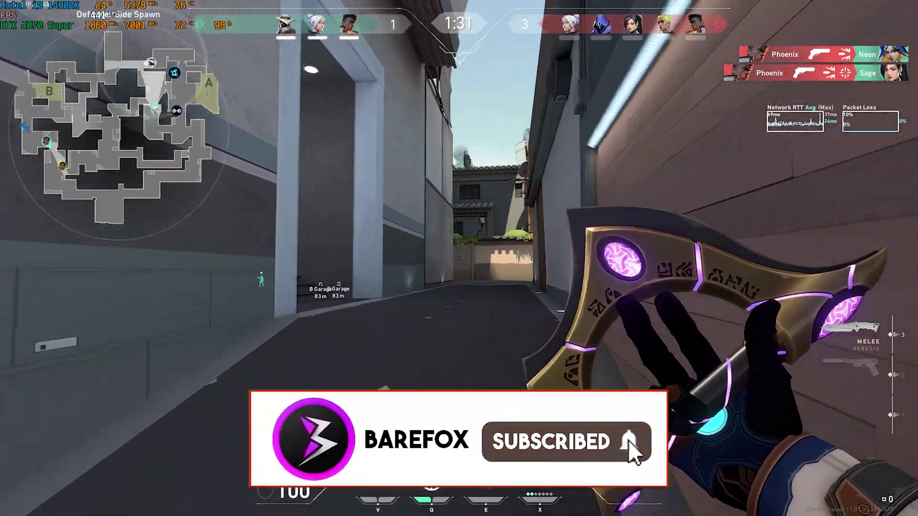
pyautogui.press('w')
pyautogui.press('Tab')
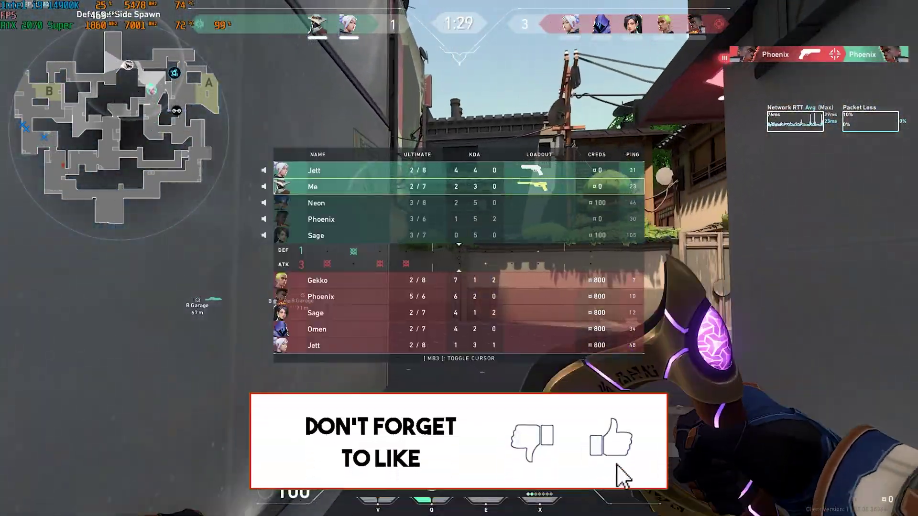
pyautogui.press('w')
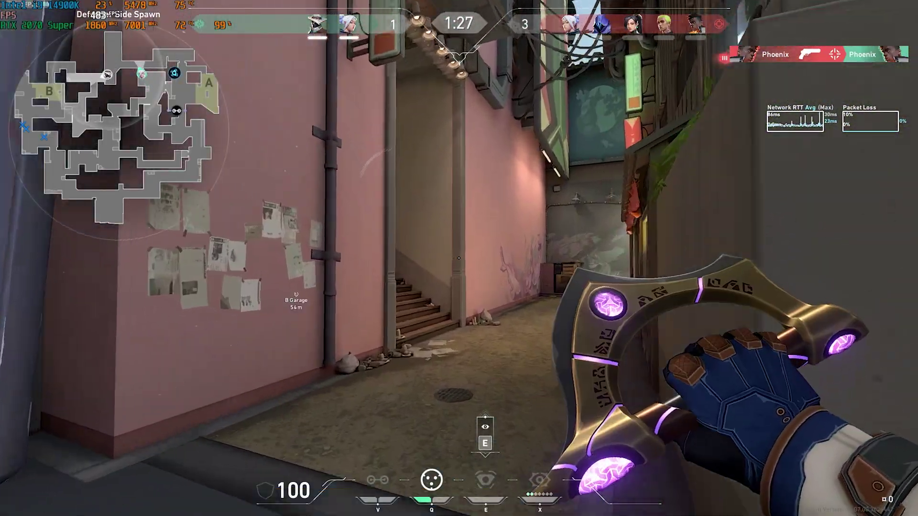
pyautogui.press('2')
pyautogui.press('w')
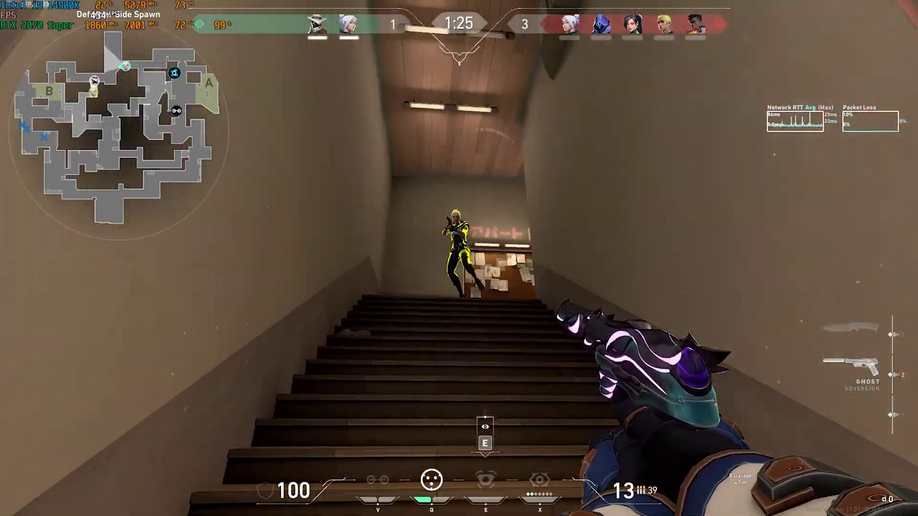
pyautogui.click(459, 258)
pyautogui.click(458, 258)
pyautogui.click(459, 258)
pyautogui.press('r')
# Step: Move through the pink B room, drop out the window onto the rooftop, and enter the B corridor
pyautogui.press('w')
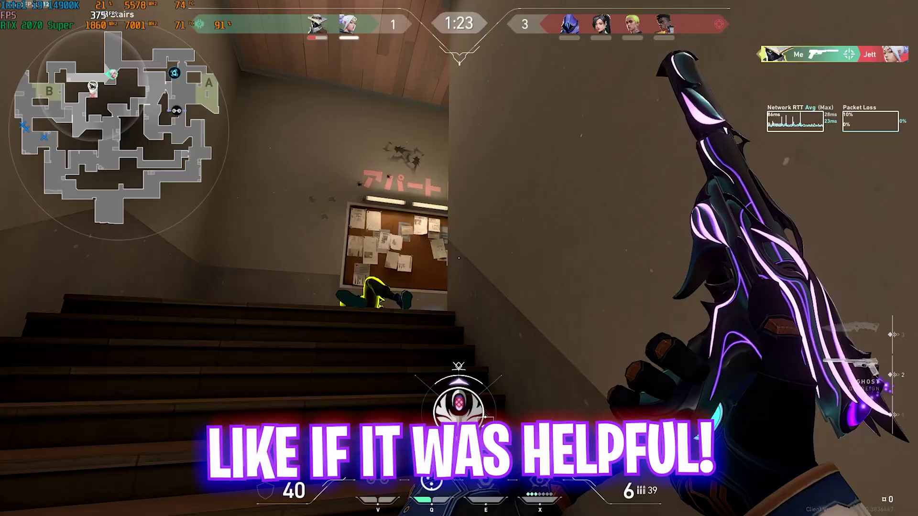
pyautogui.press('w')
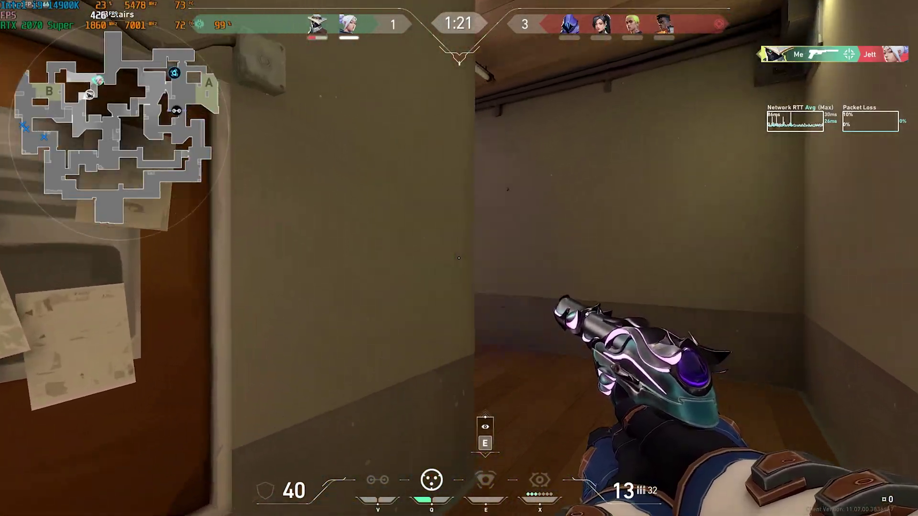
pyautogui.press('w')
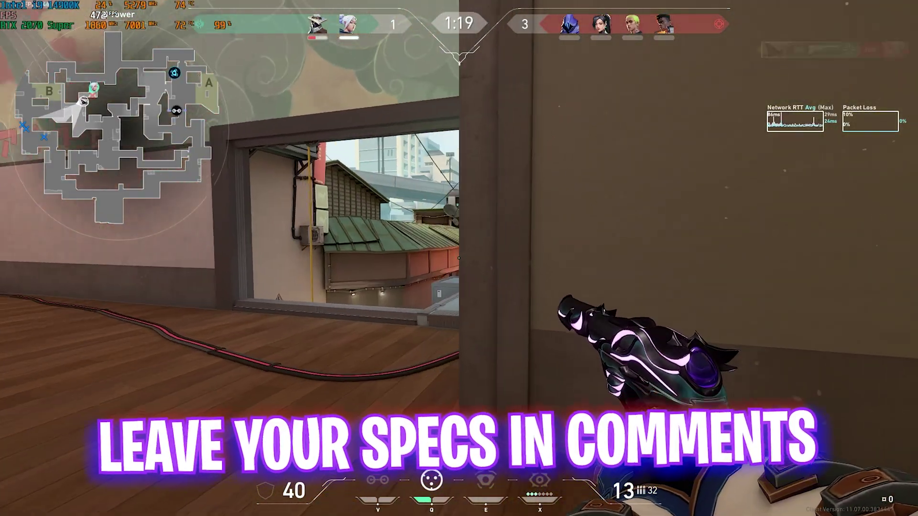
pyautogui.press('w')
pyautogui.press('space')
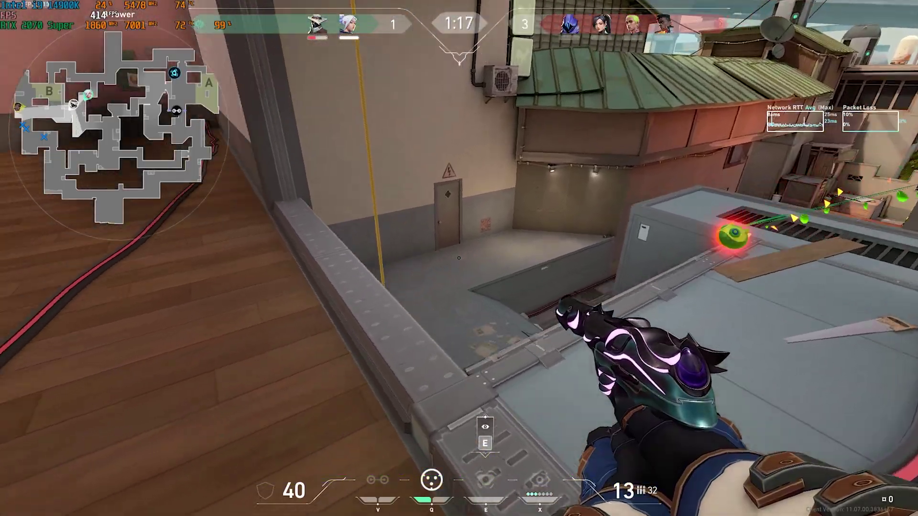
pyautogui.press('w')
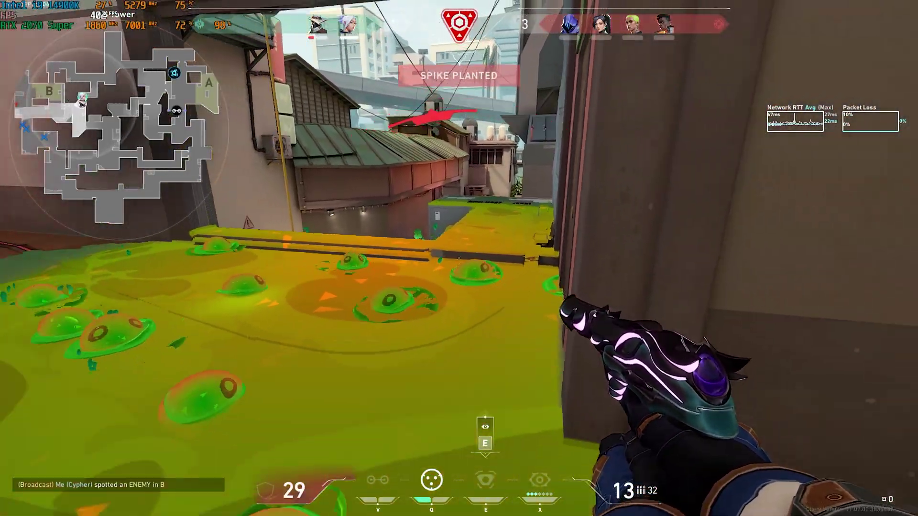
pyautogui.press('w')
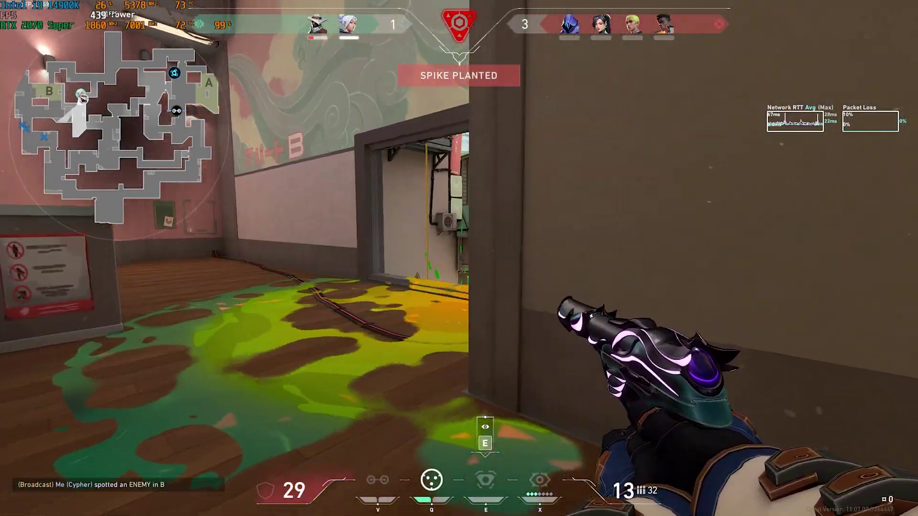